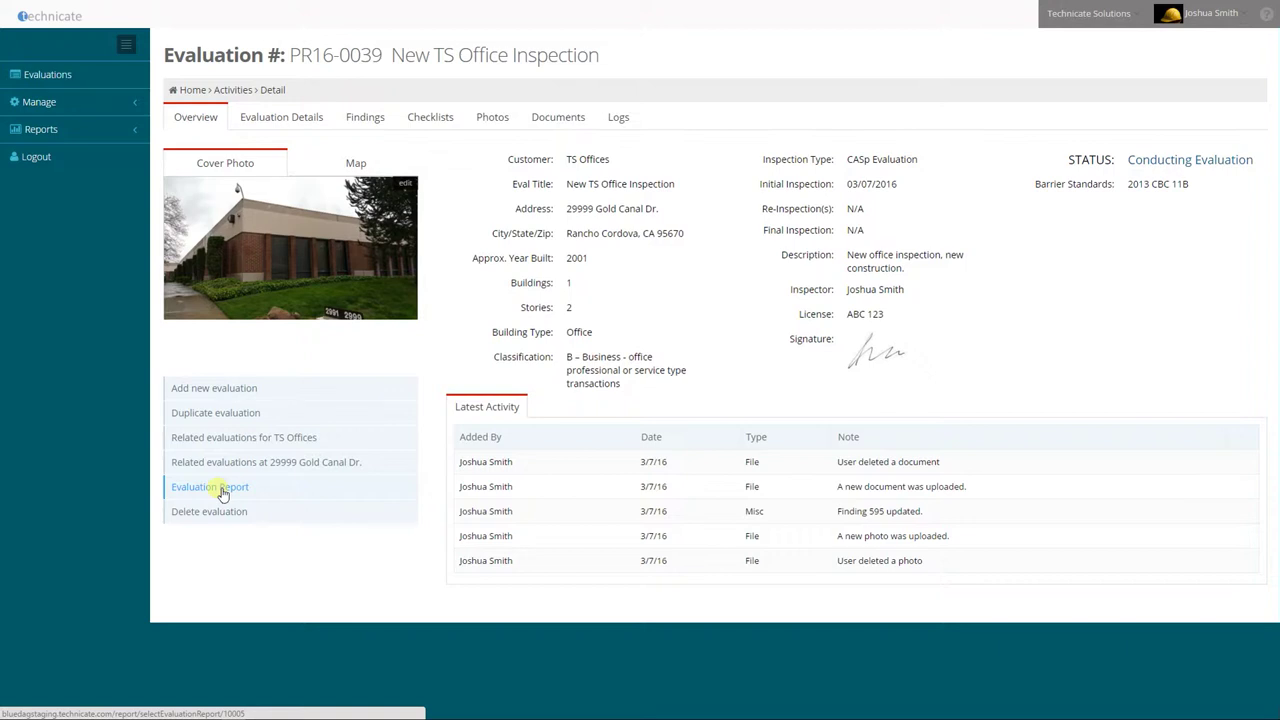
Start an evaluation report, choose the California report title and change the title's last line to end in "California Building Codes"
click(222, 490)
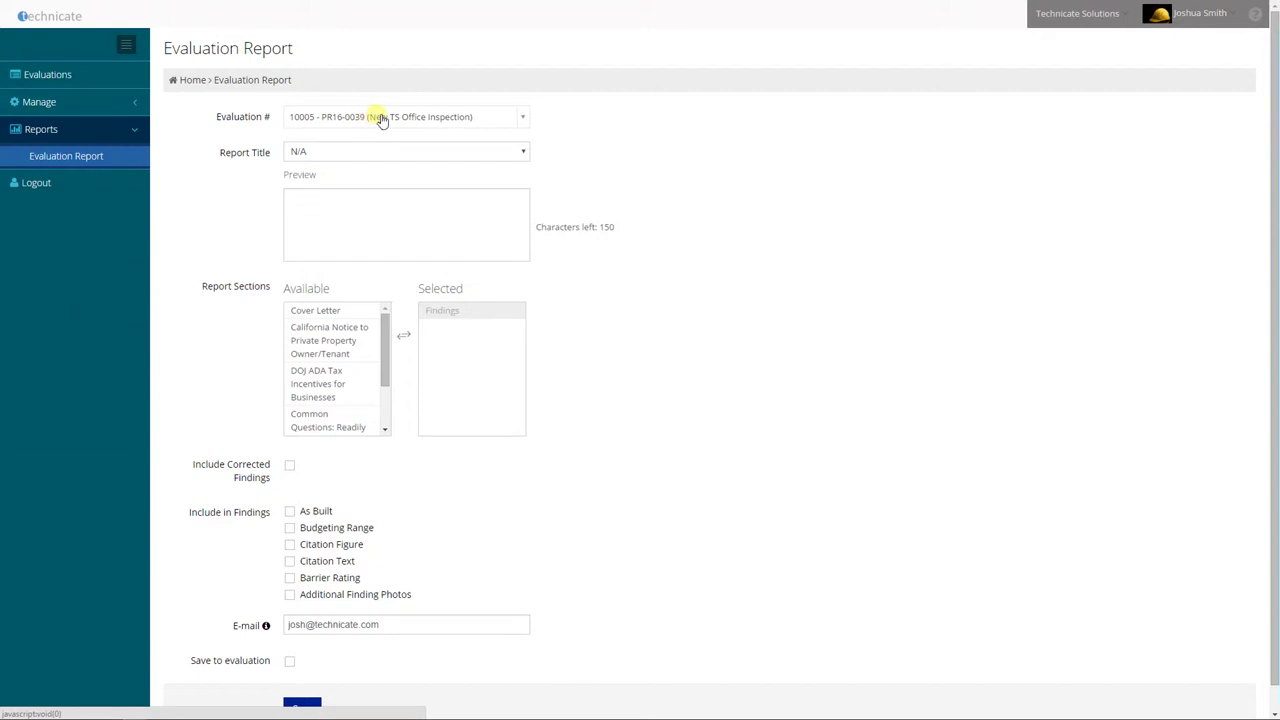
click(476, 151)
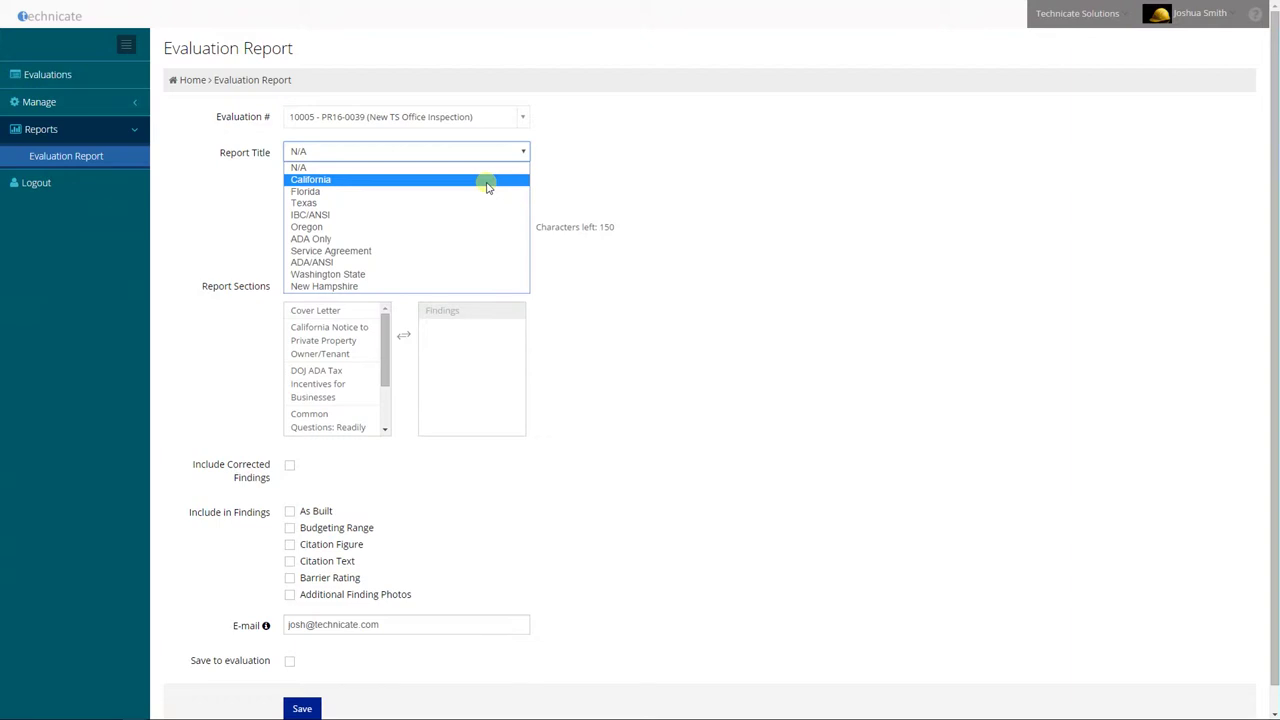
click(487, 180)
click(487, 221)
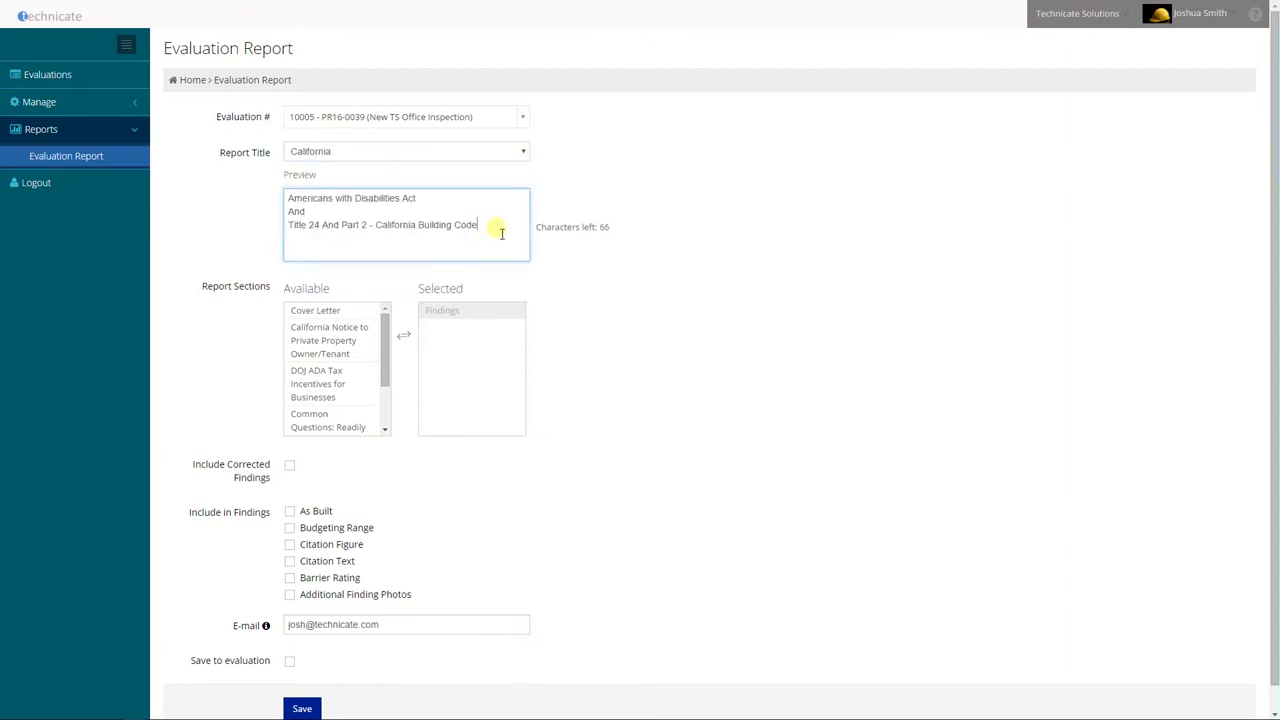
text(s)
click(645, 267)
Add the Cover Letter to the selected report sections
click(334, 333)
click(338, 316)
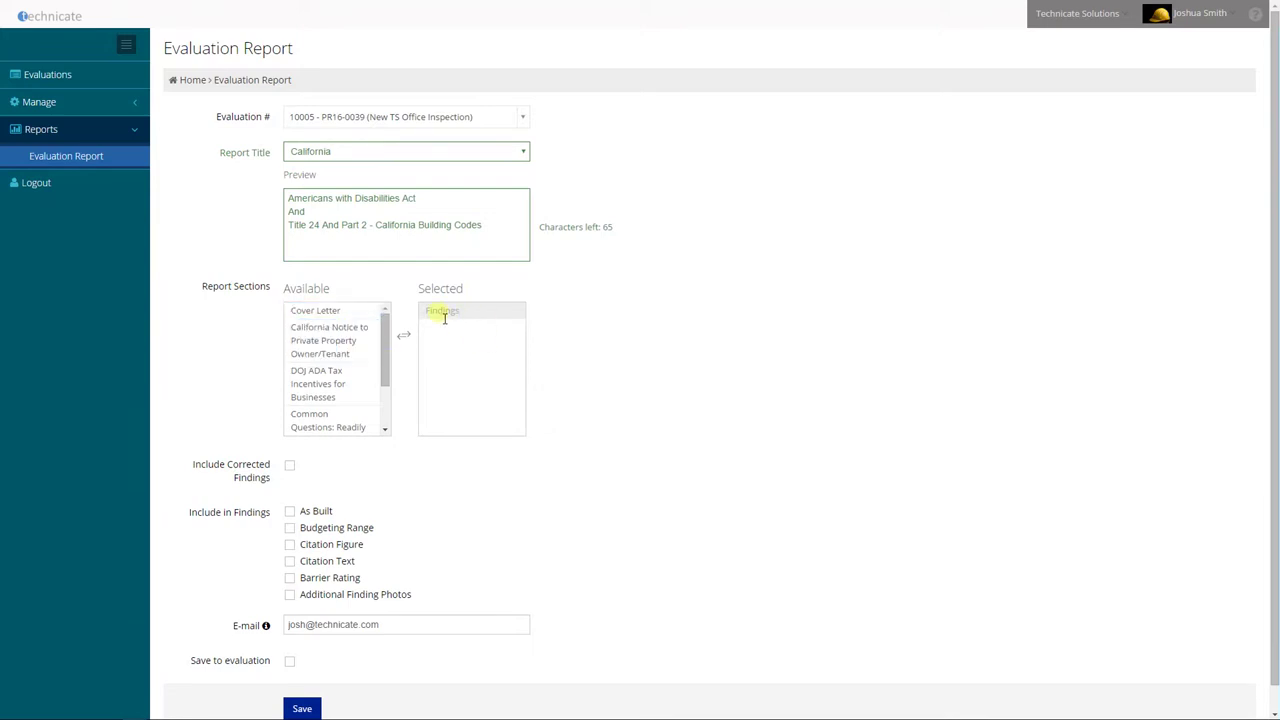
drag(425, 315, 474, 324)
double_click(318, 316)
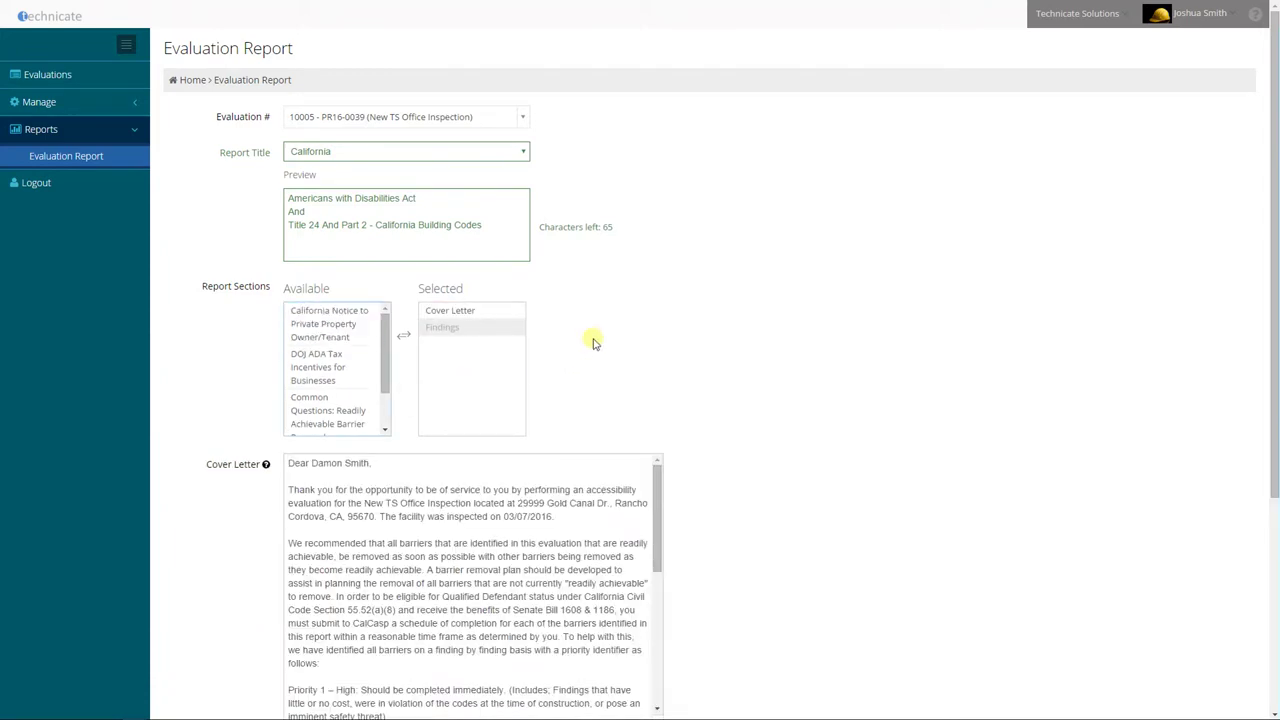
Examine the cover letter text and reveal the Letters entry among the management options
scroll(764, 302, down, 1)
scroll(766, 315, down, 2)
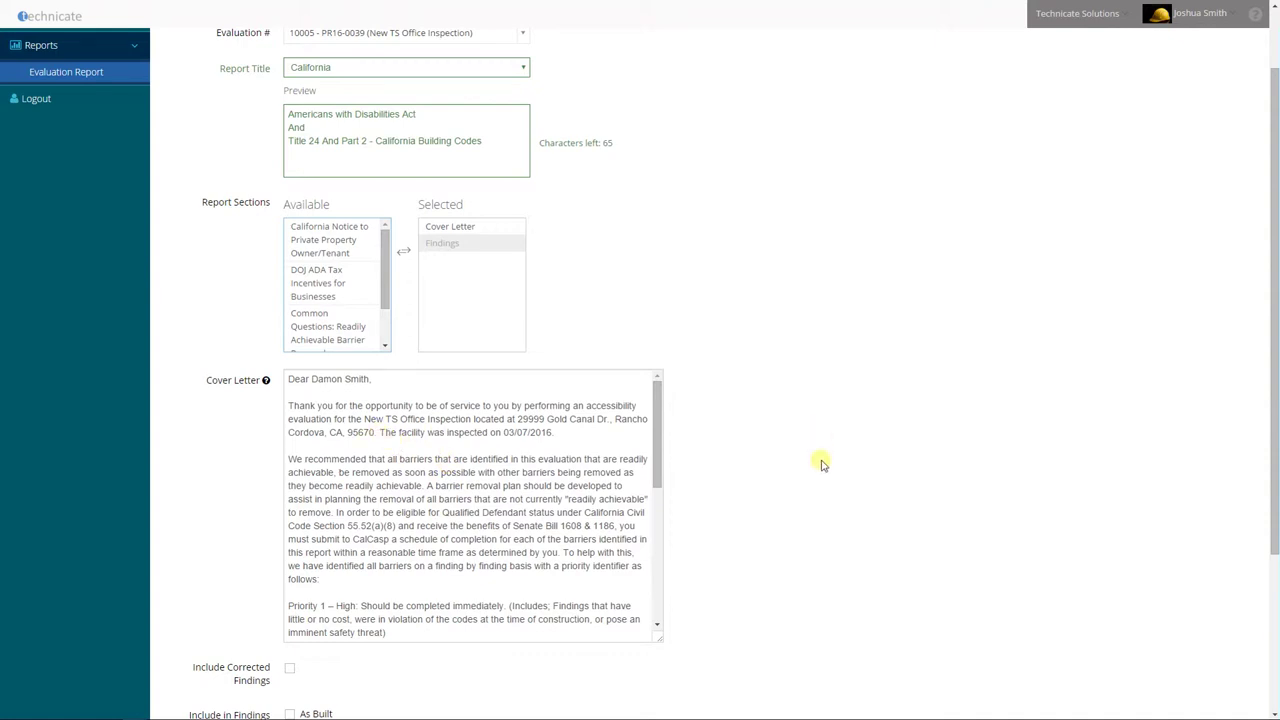
scroll(820, 463, up, 1)
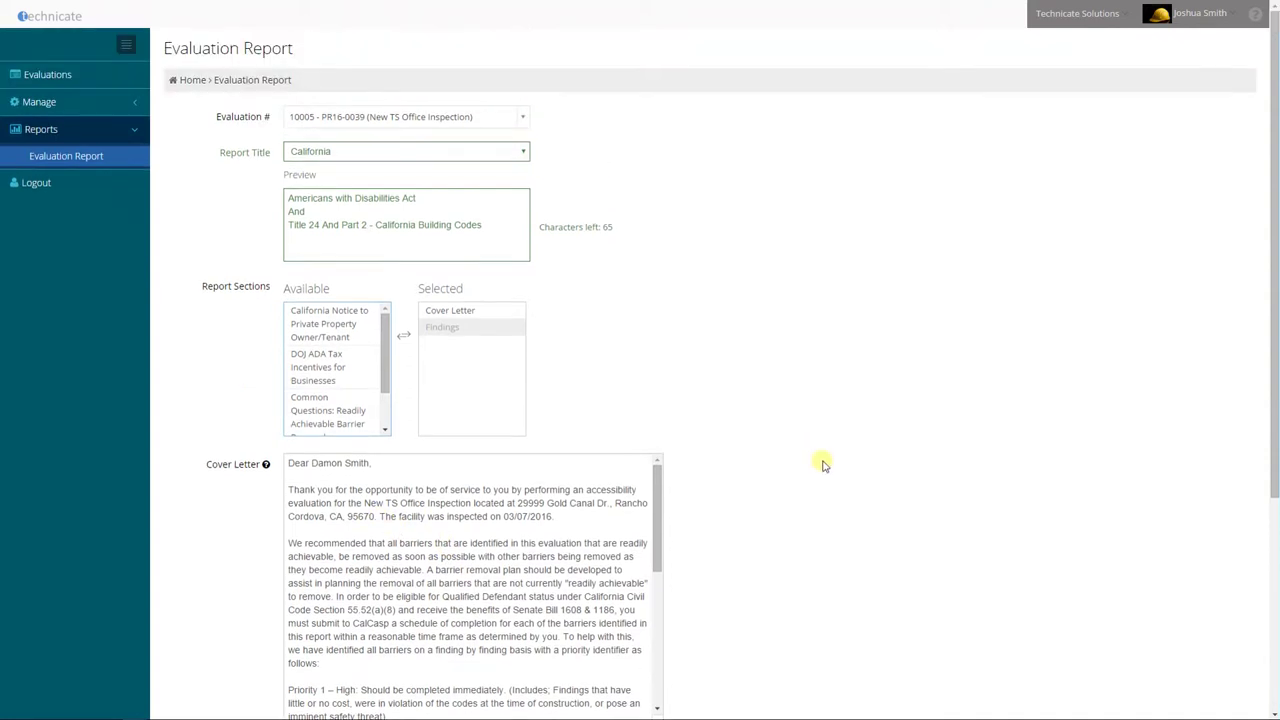
click(128, 104)
click(45, 191)
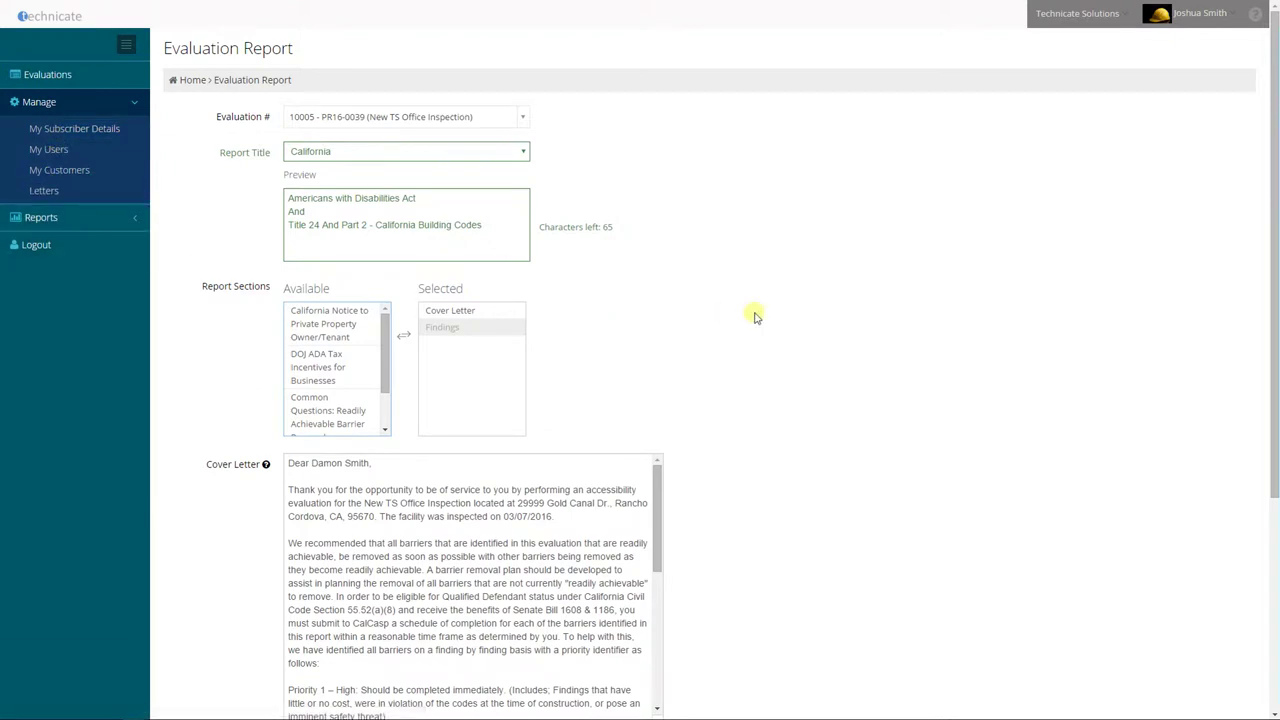
Add the California Notice, DOJ ADA Tax Incentives, Common Questions and Estimated Time-Line for Barrier Removal sections to the report
click(335, 323)
click(336, 321)
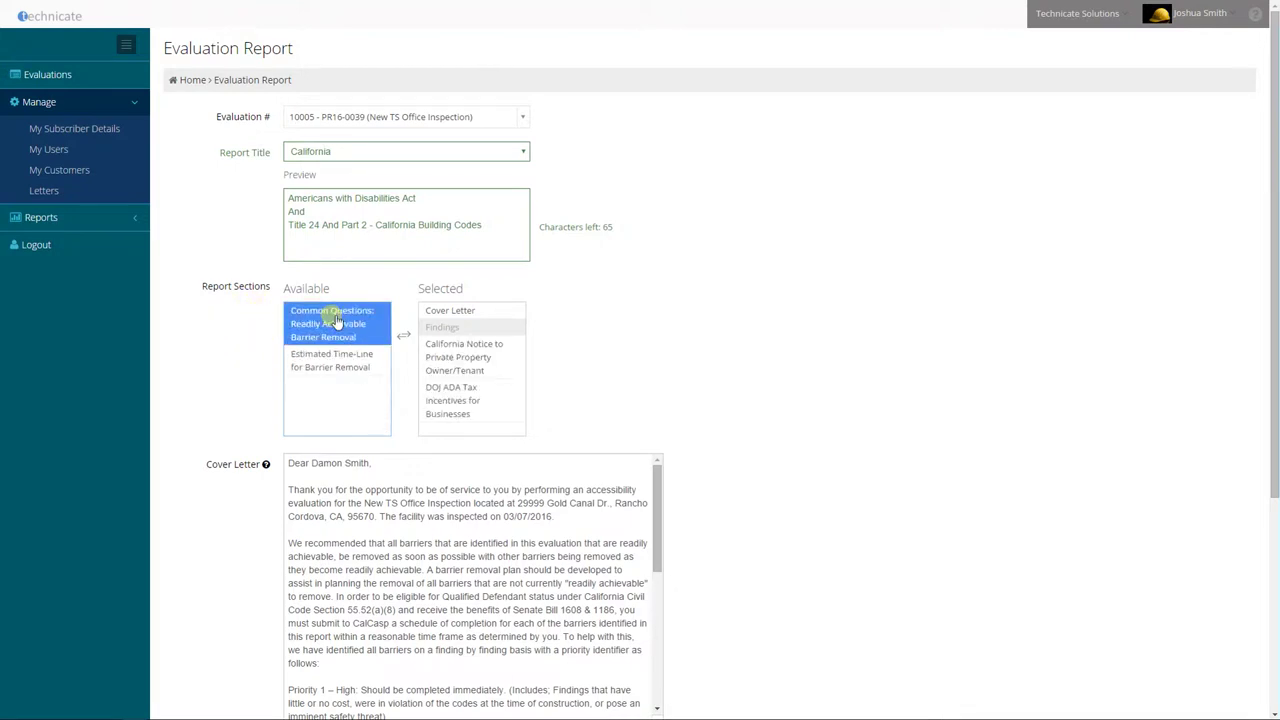
click(337, 320)
click(335, 316)
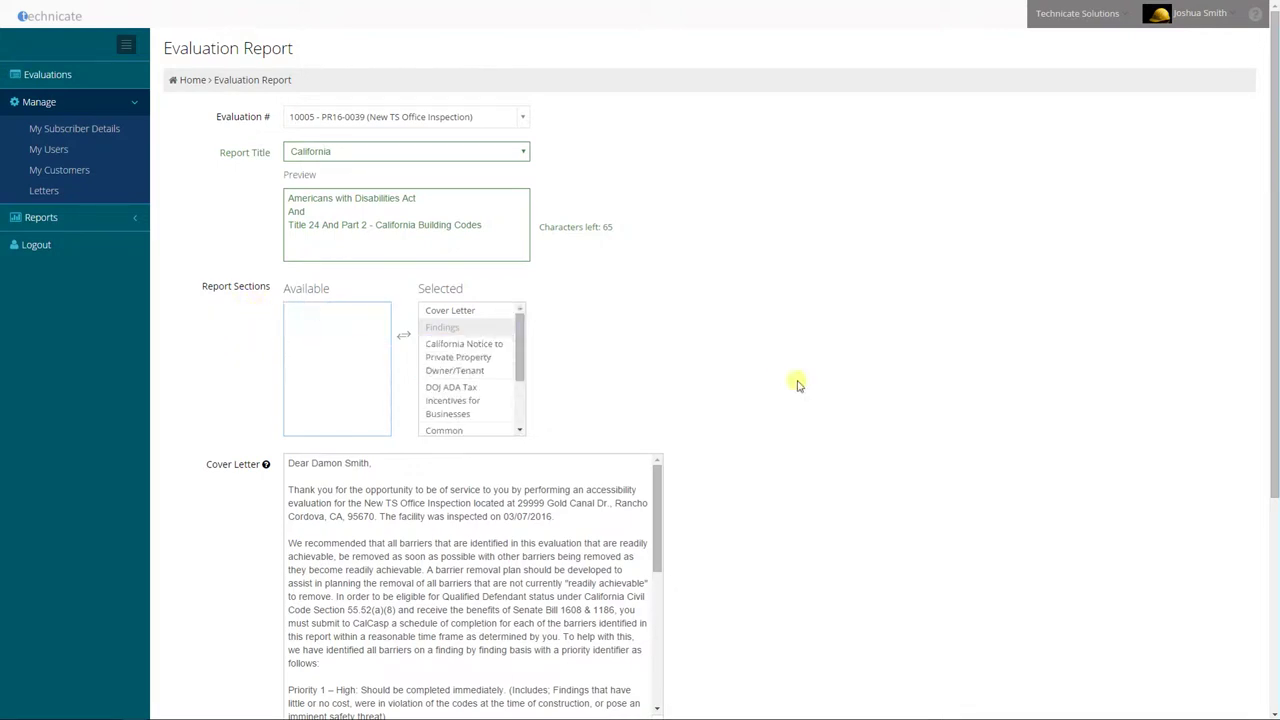
Include corrected findings plus As Built, Budgeting Range, Citation Figure, Citation Text, Barrier Rating and Additional Finding Photos in the report
scroll(838, 468, down, 3)
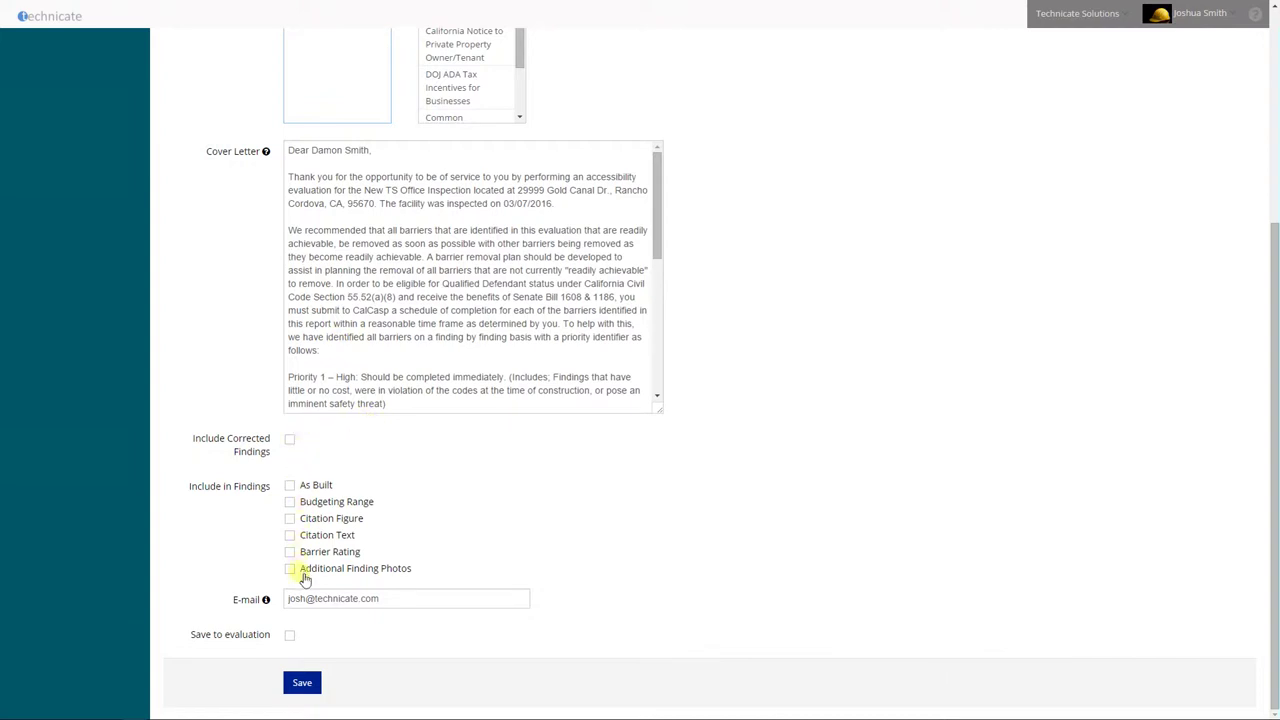
click(289, 440)
click(291, 487)
click(290, 503)
click(289, 519)
click(290, 536)
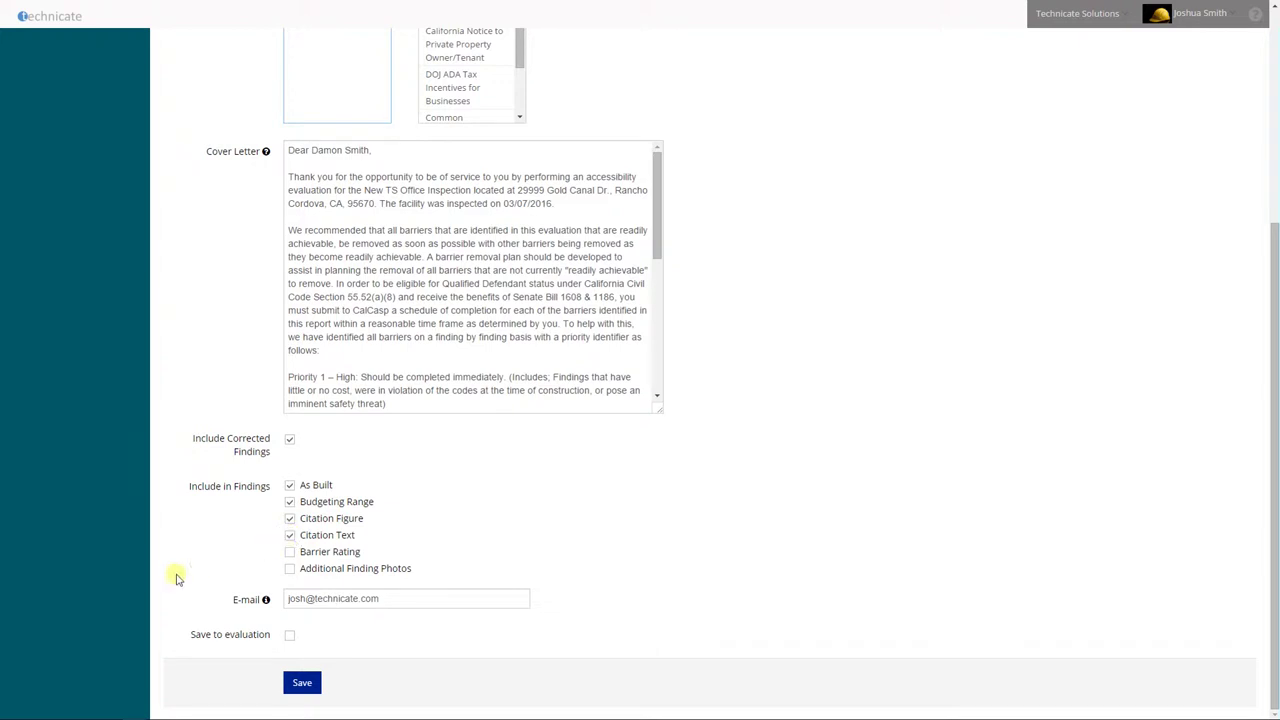
click(290, 552)
click(290, 570)
Search the report's evaluation number list for evaluations containing 3
scroll(786, 527, up, 1)
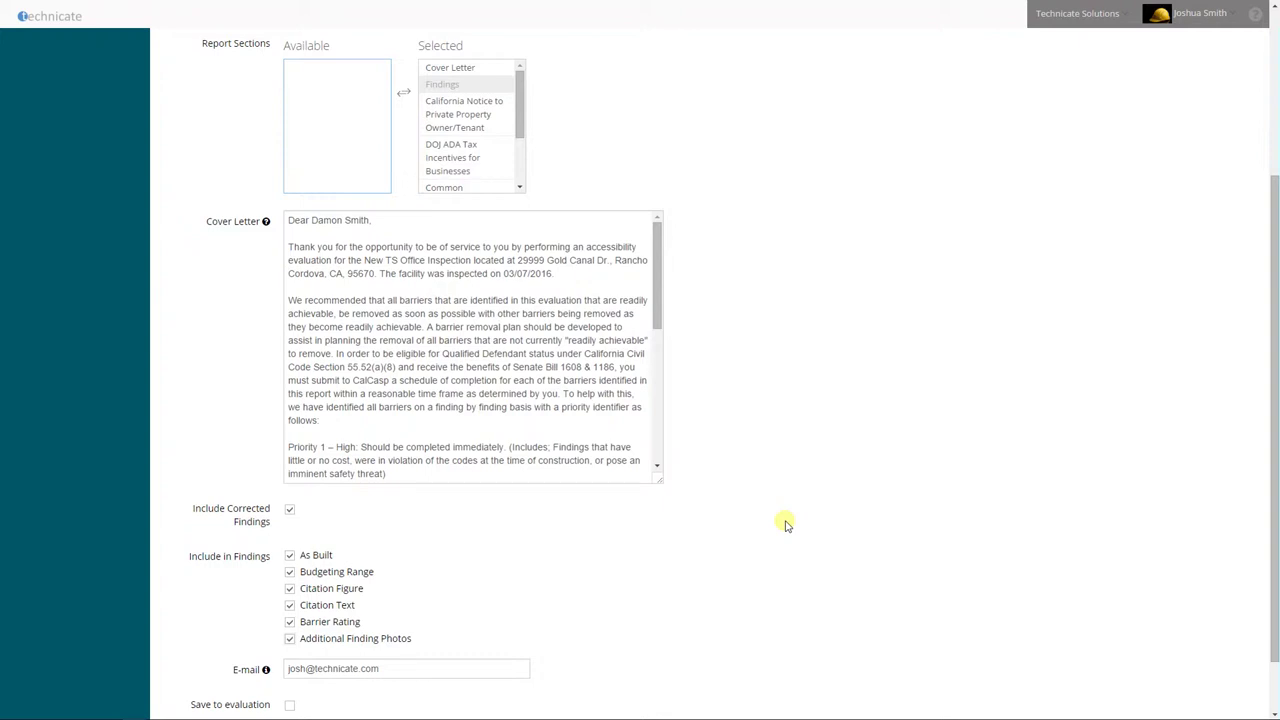
scroll(786, 527, down, 1)
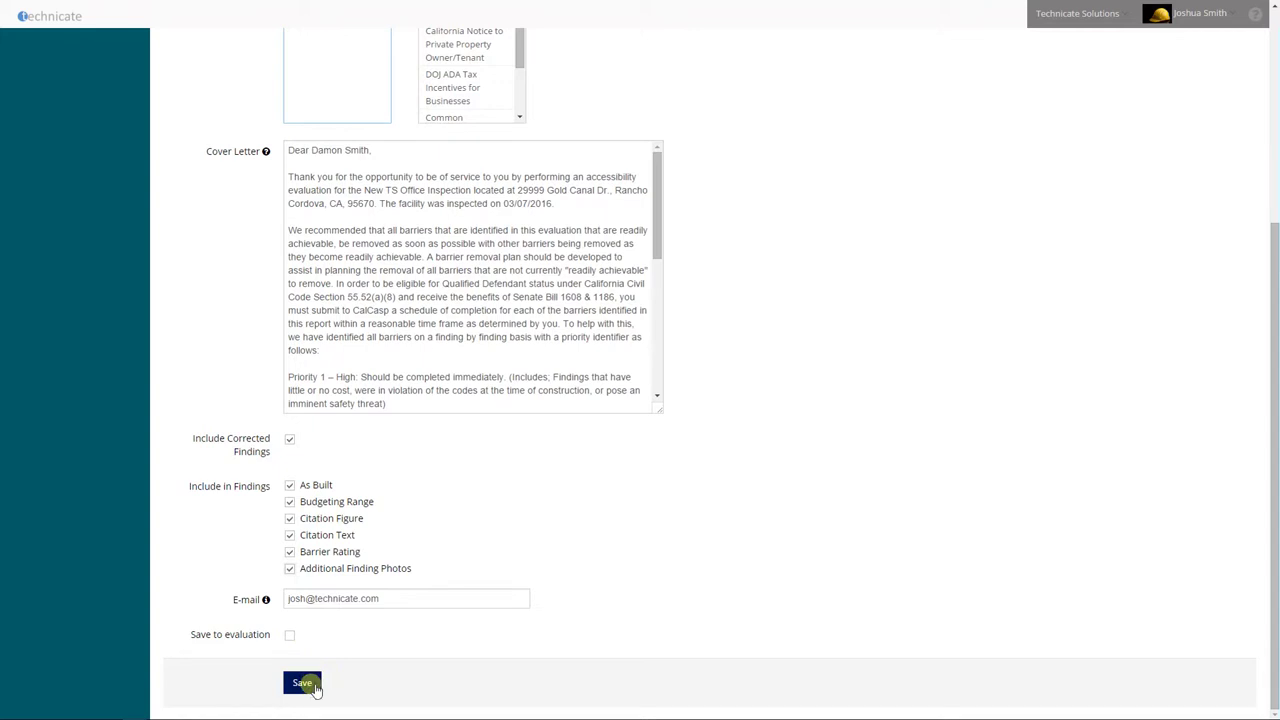
scroll(696, 590, up, 1)
scroll(696, 590, up, 4)
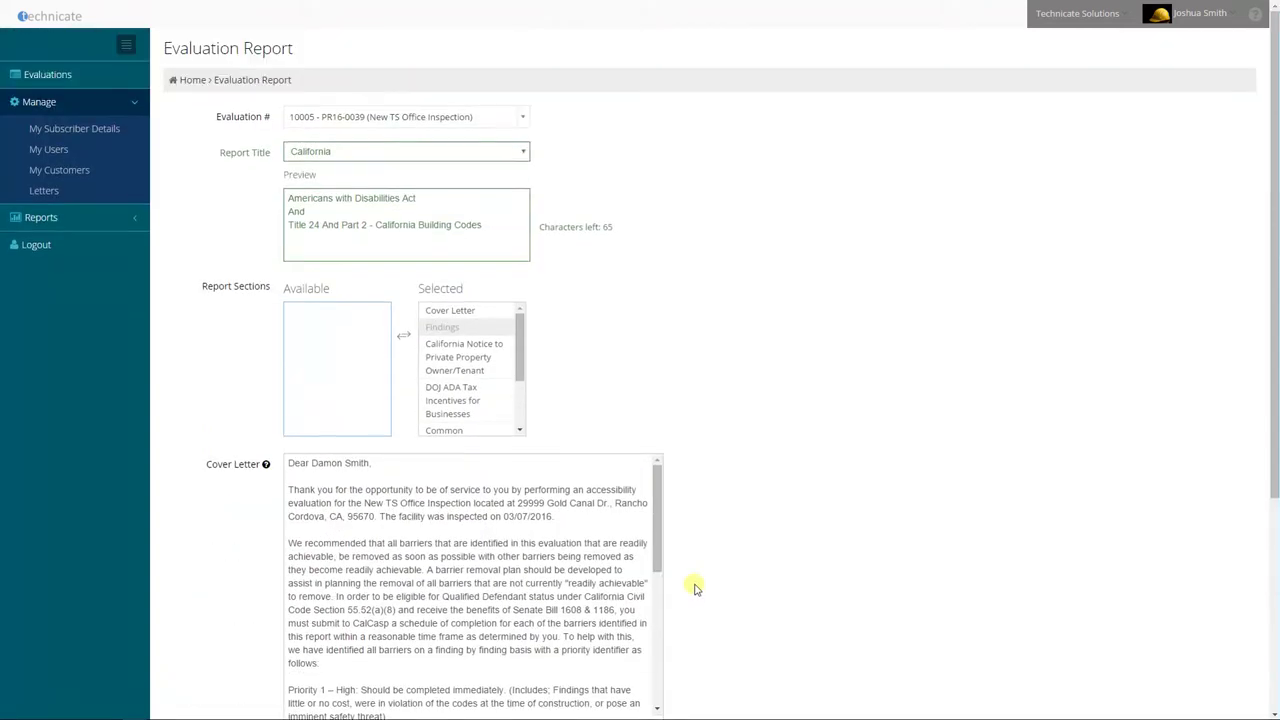
click(522, 118)
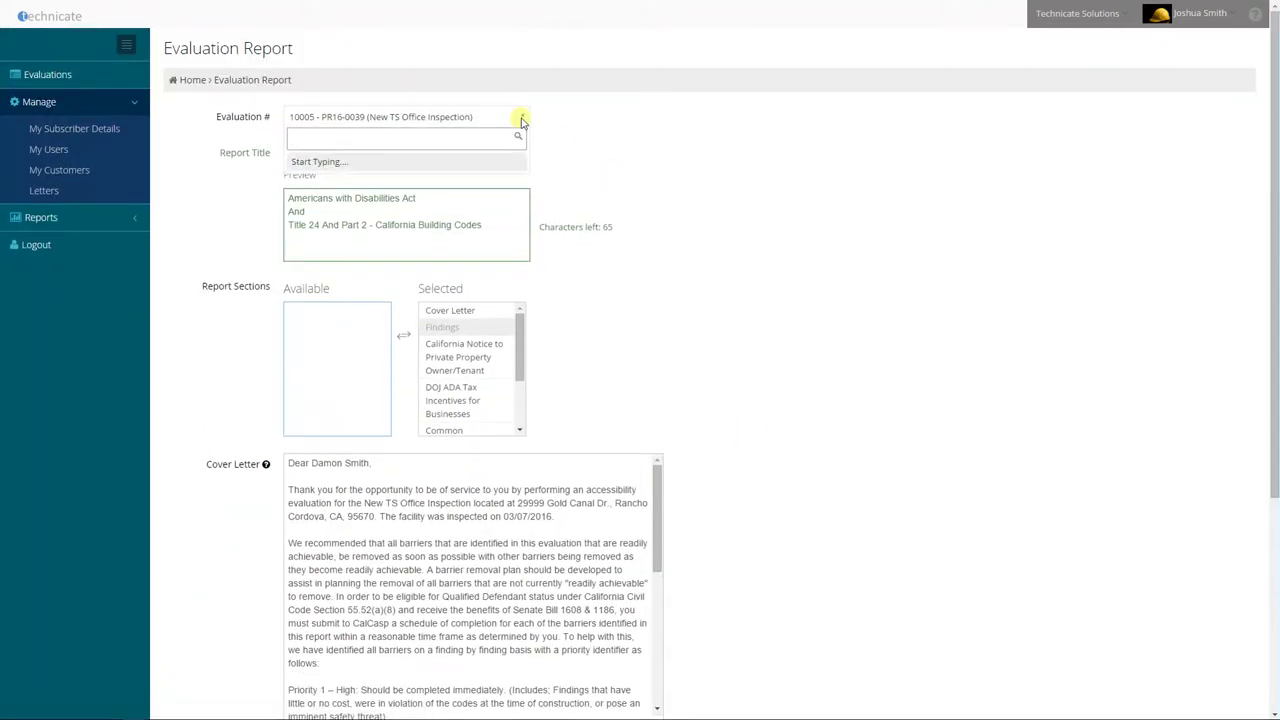
text(38)
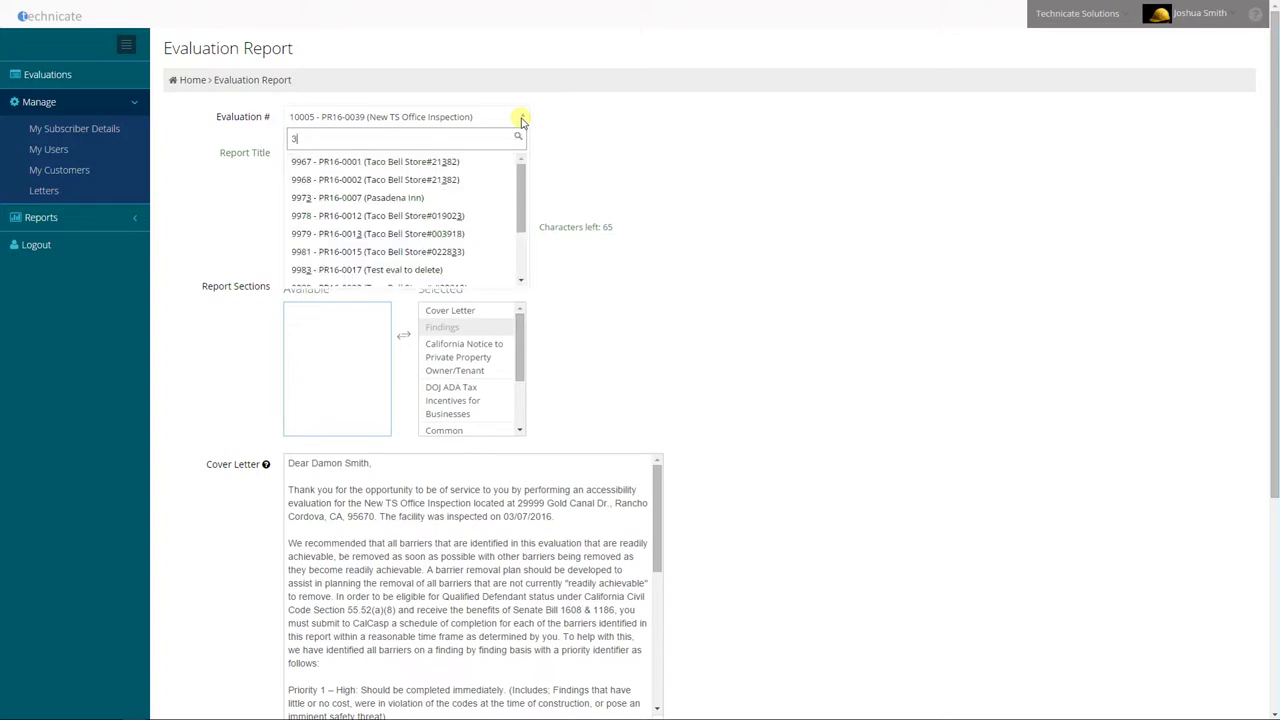
click(440, 180)
Enable saving the report to the evaluation, submit the form to generate it and dismiss the confirmation message
scroll(742, 172, down, 2)
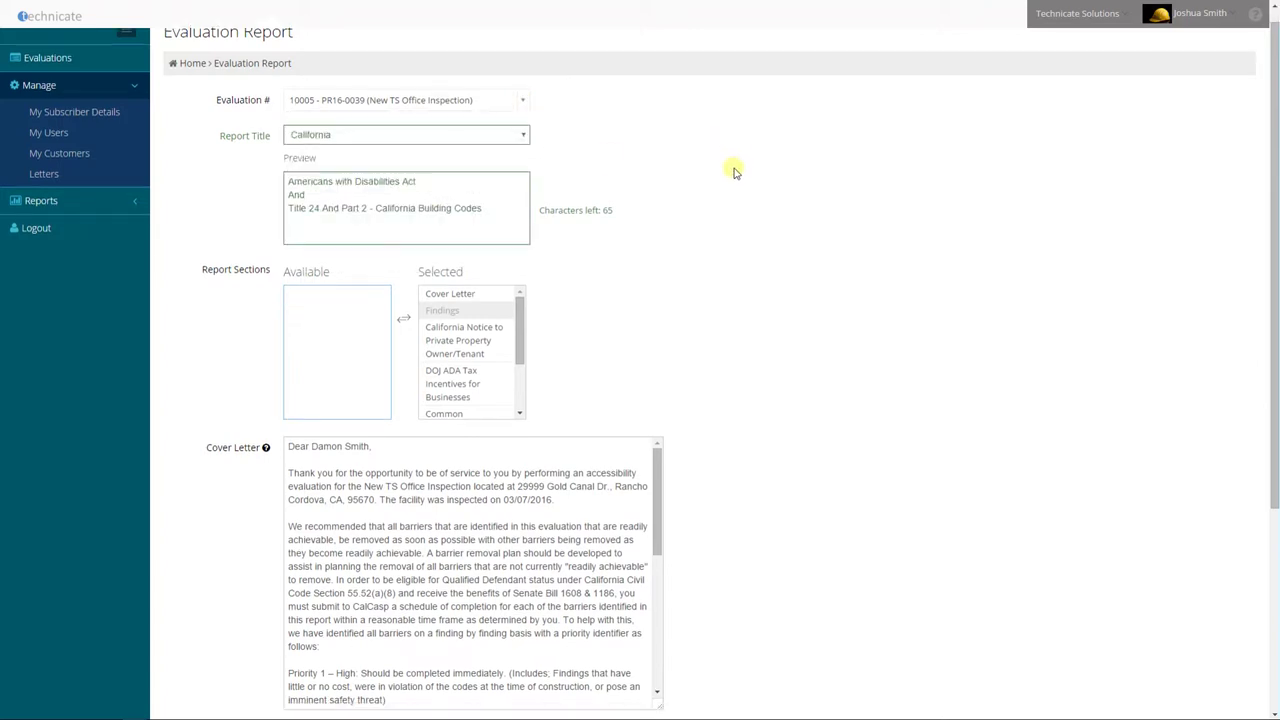
scroll(742, 172, down, 1)
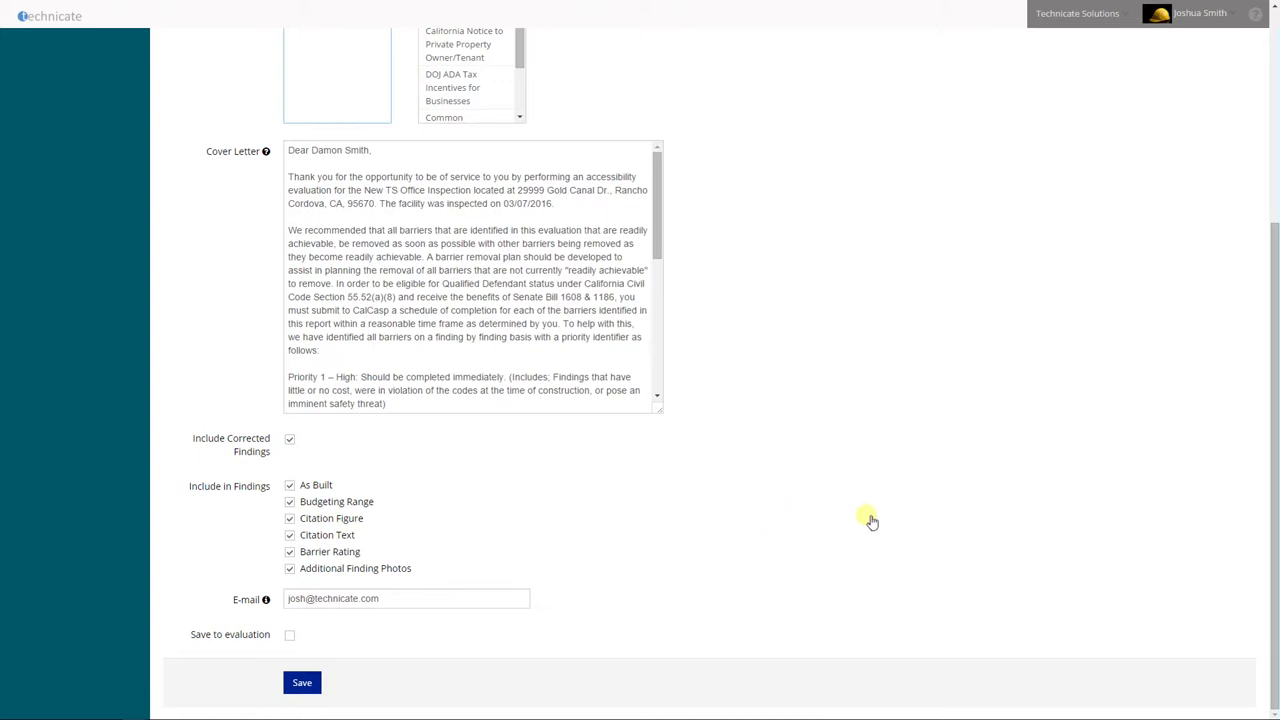
drag(398, 604, 250, 600)
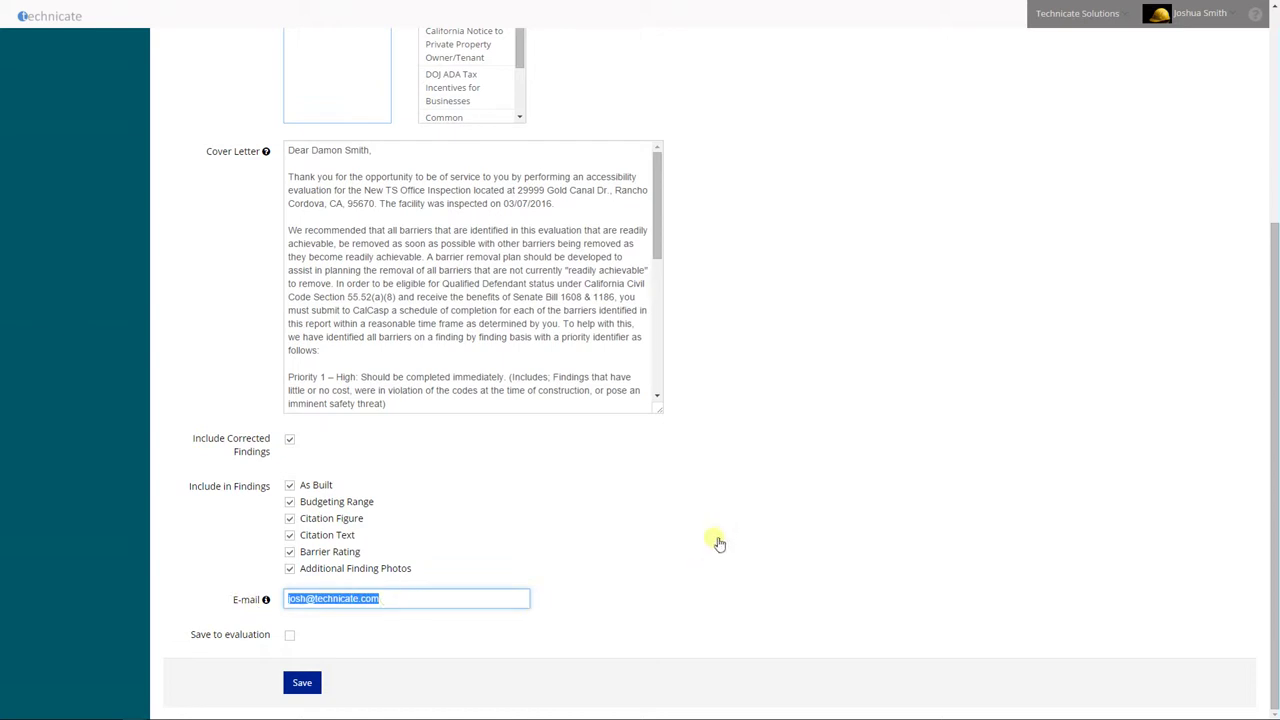
click(292, 638)
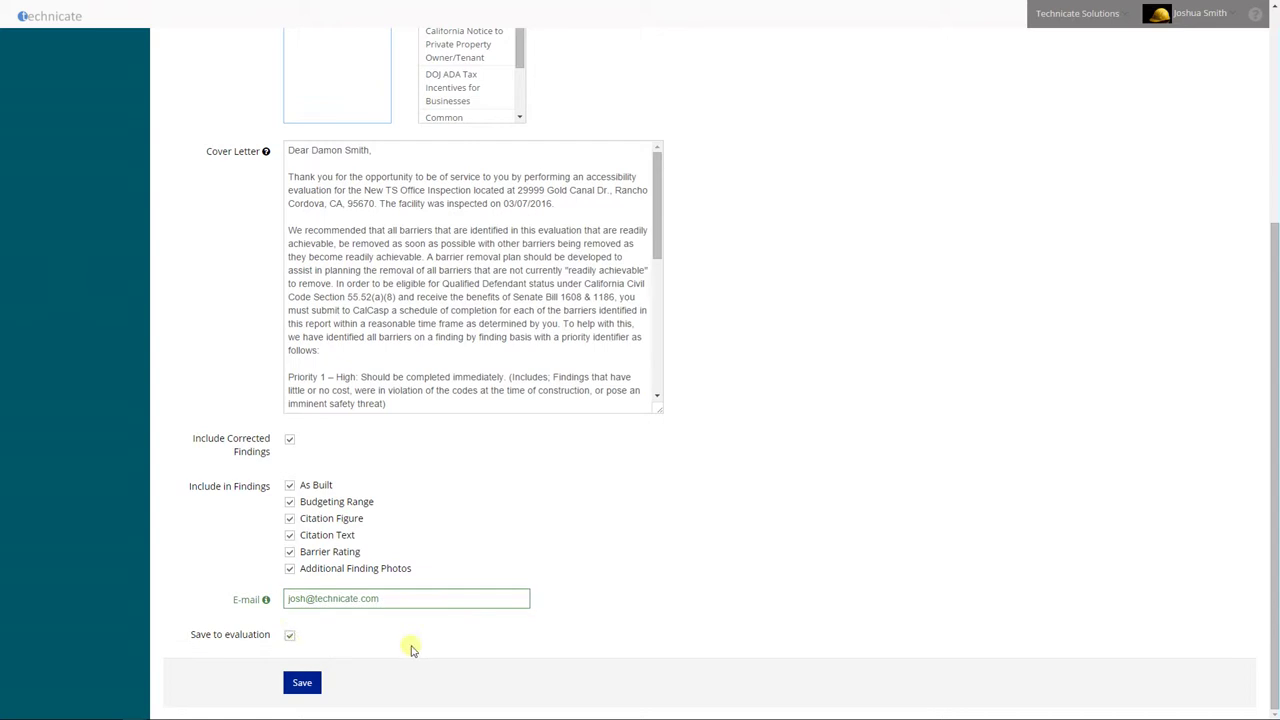
click(305, 686)
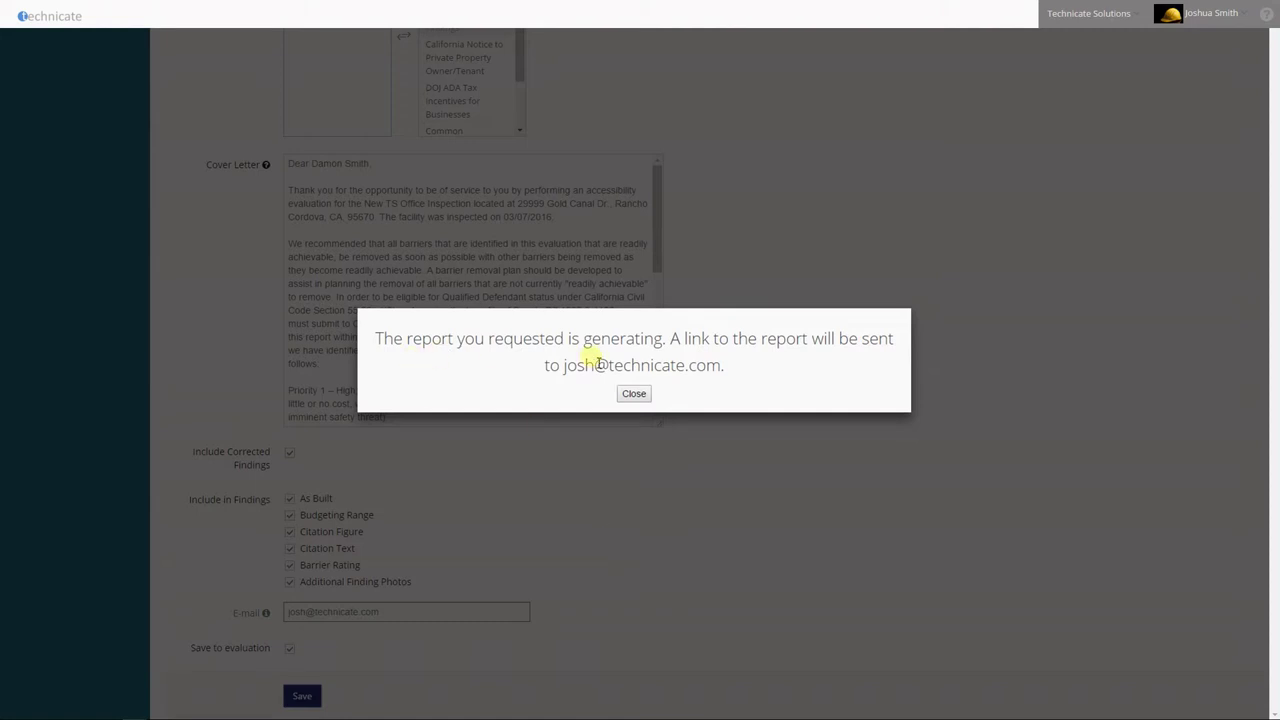
drag(567, 366, 641, 418)
click(634, 394)
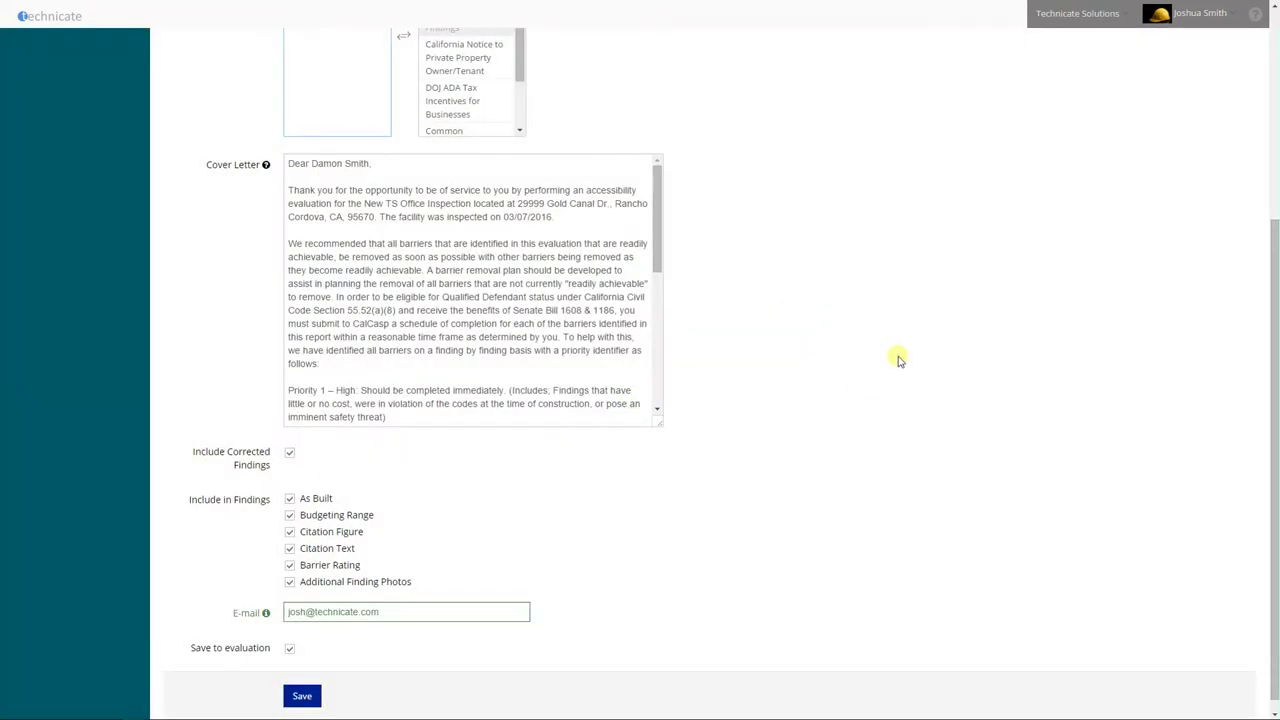
Open the New TS Office Inspection evaluation from the evaluations list and show its documents
scroll(672, 591, up, 3)
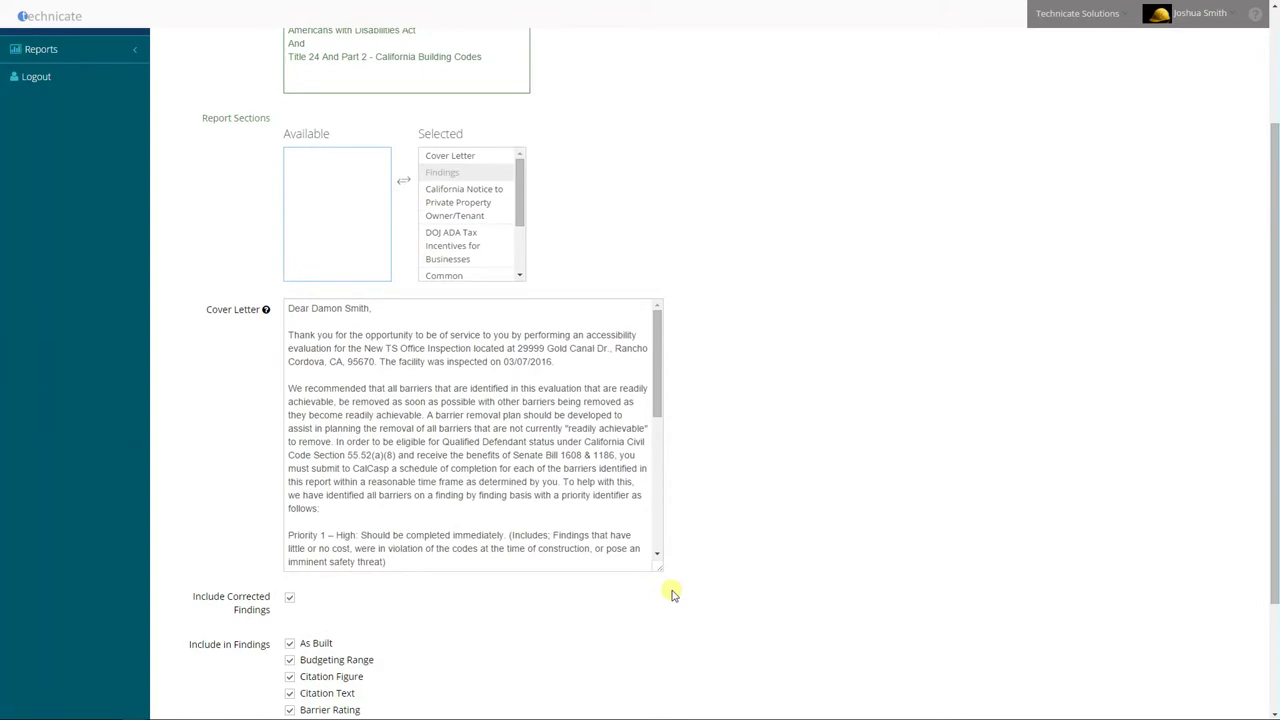
click(86, 74)
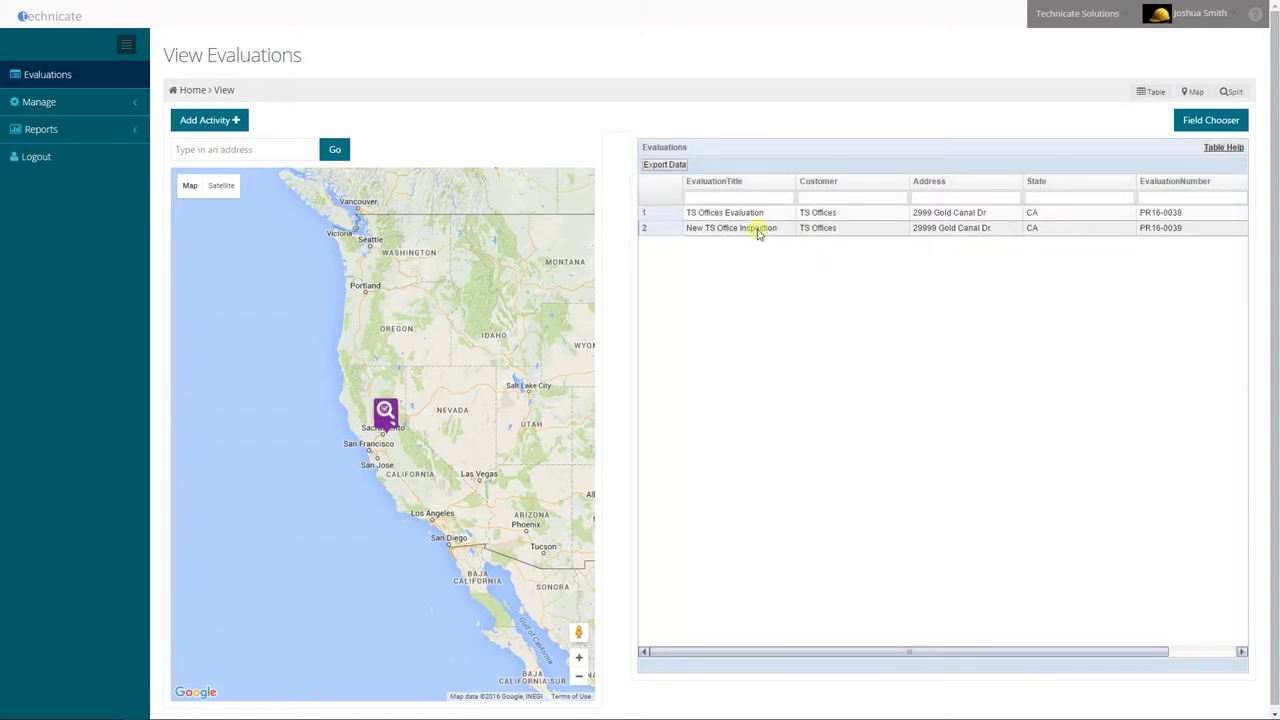
click(758, 230)
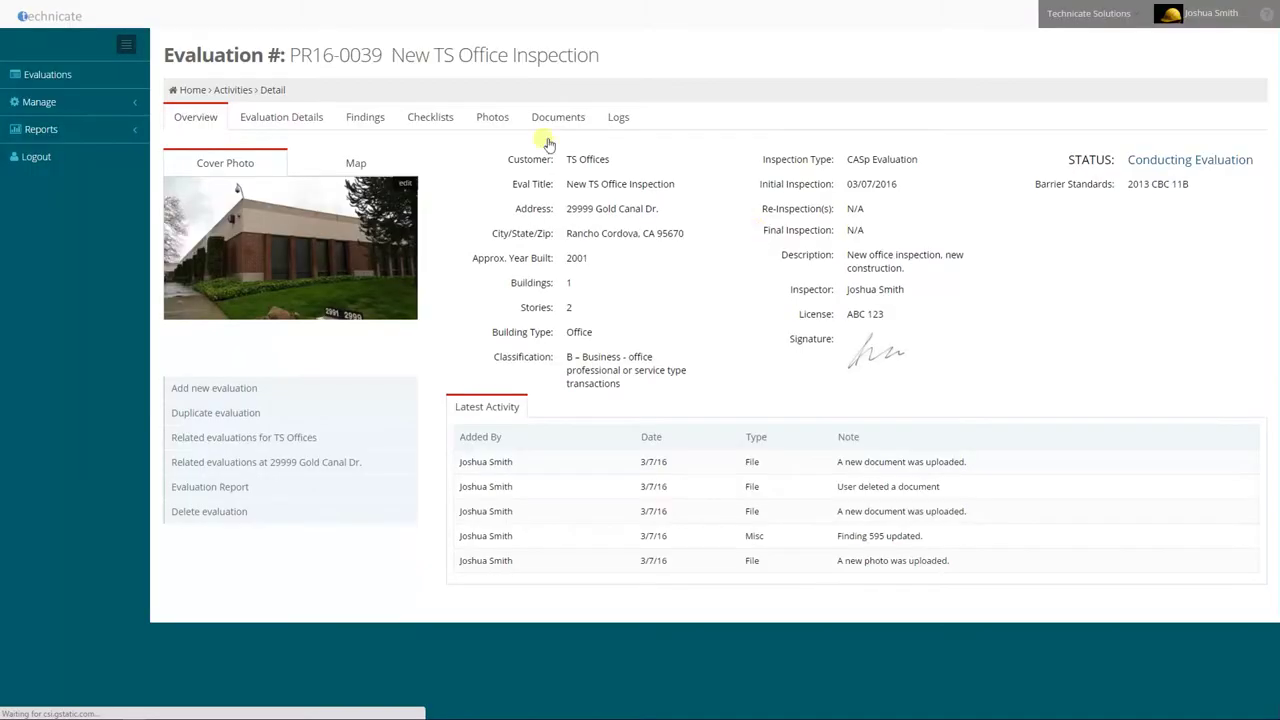
click(559, 118)
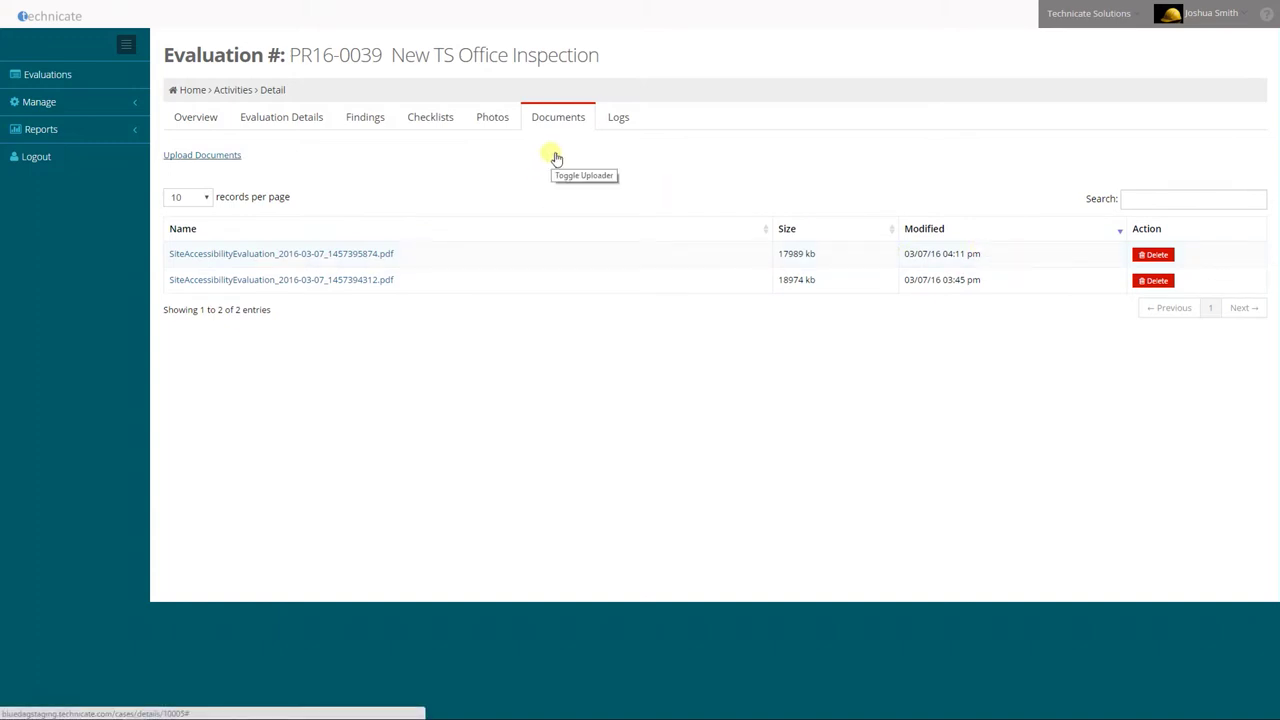
click(557, 118)
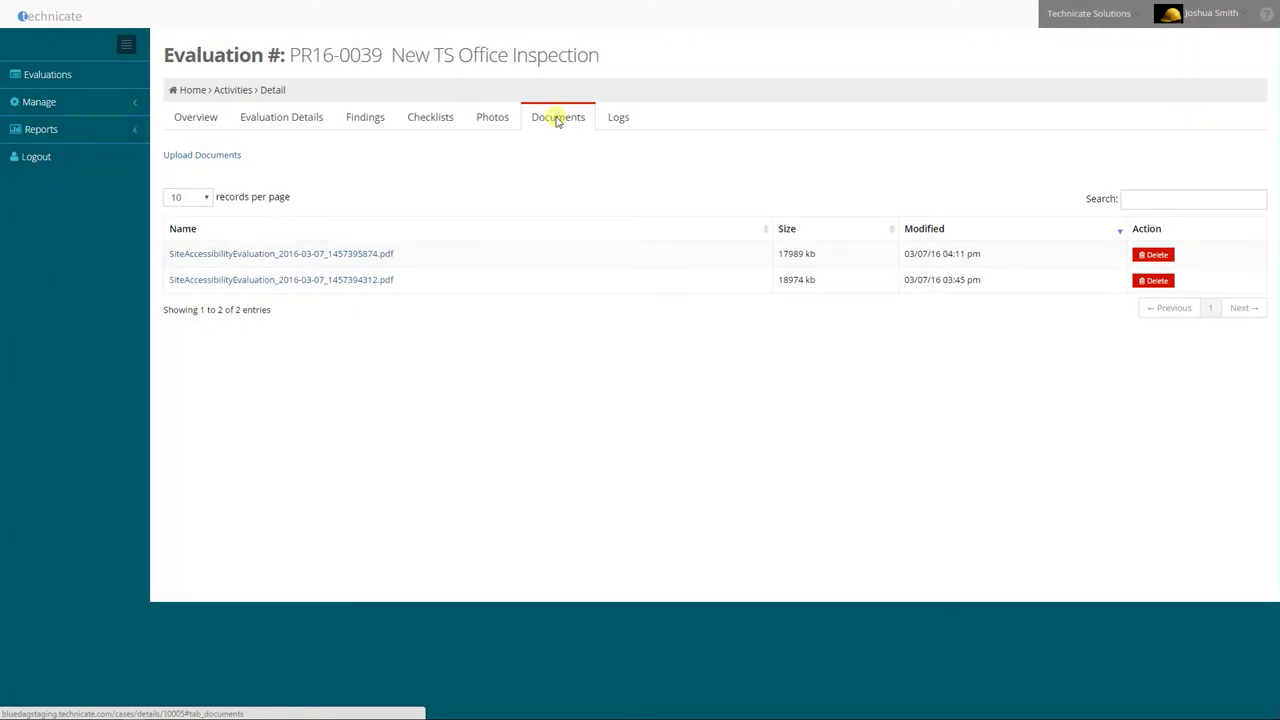
click(557, 118)
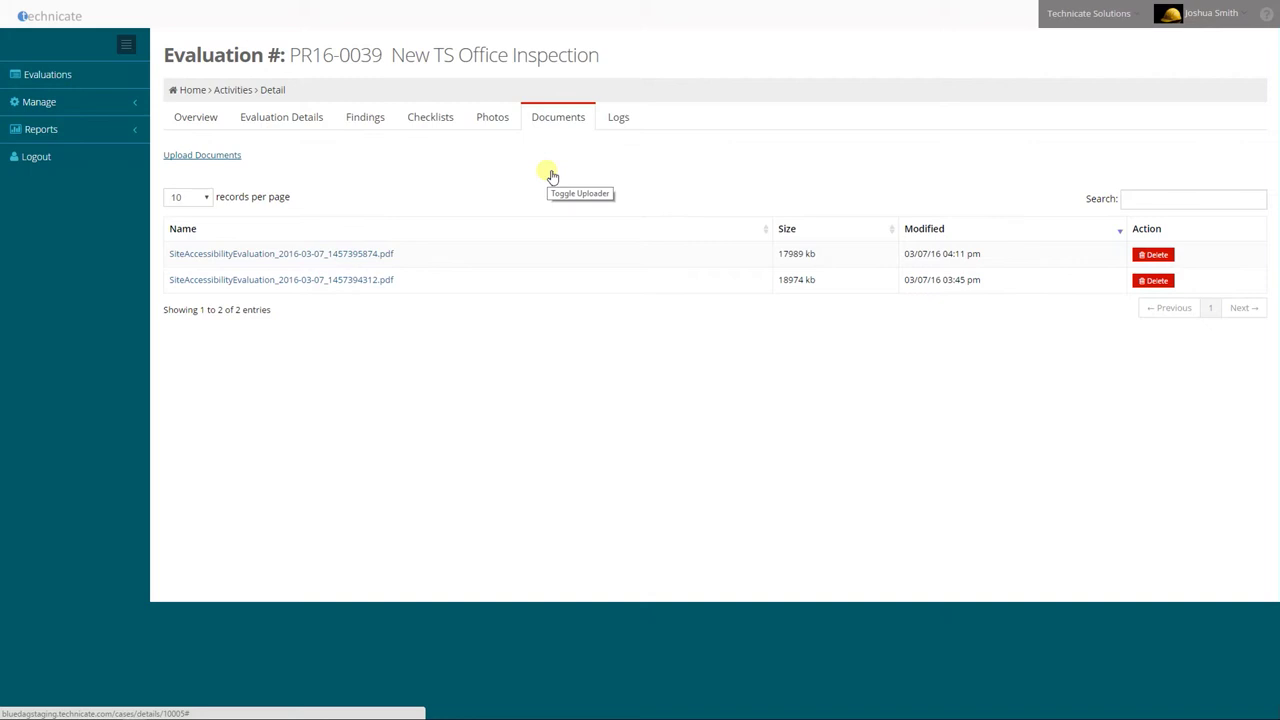
click(555, 120)
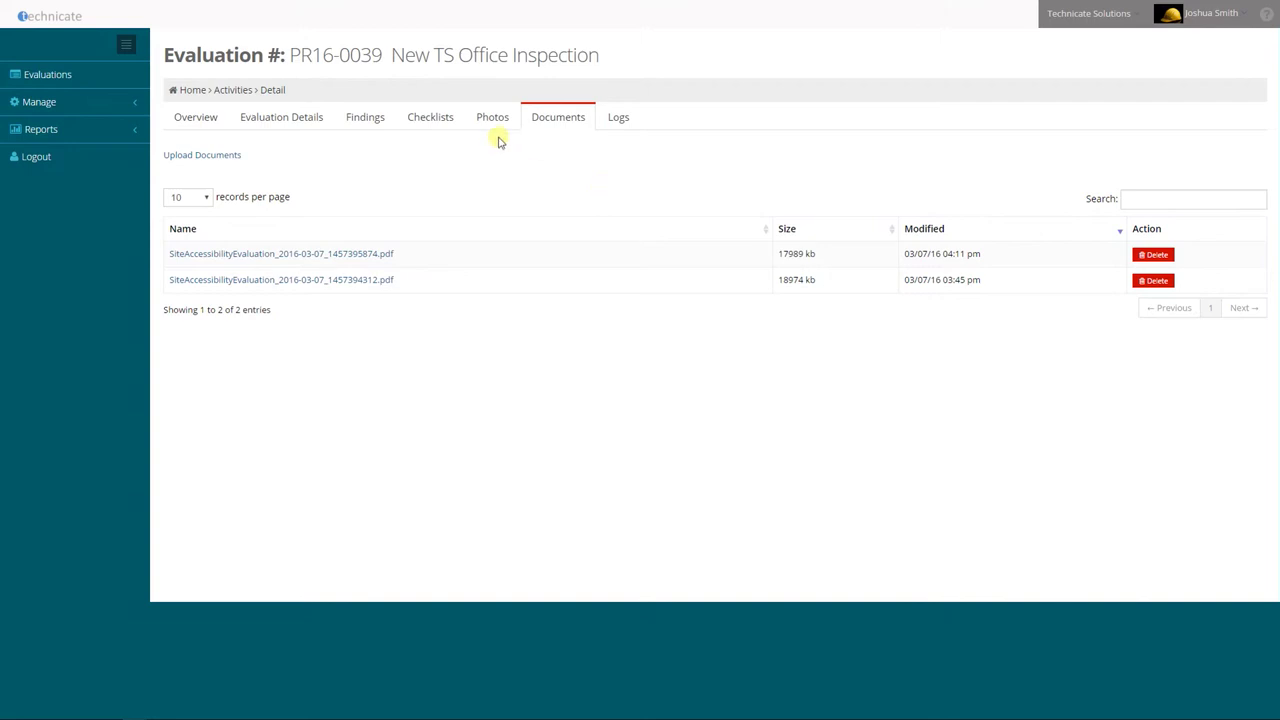
Download and open SiteAccessibilityEvaluation_2016-03-07_1457395874.pdf and examine the cover page's report title, evaluation title, address and inspection type
click(373, 259)
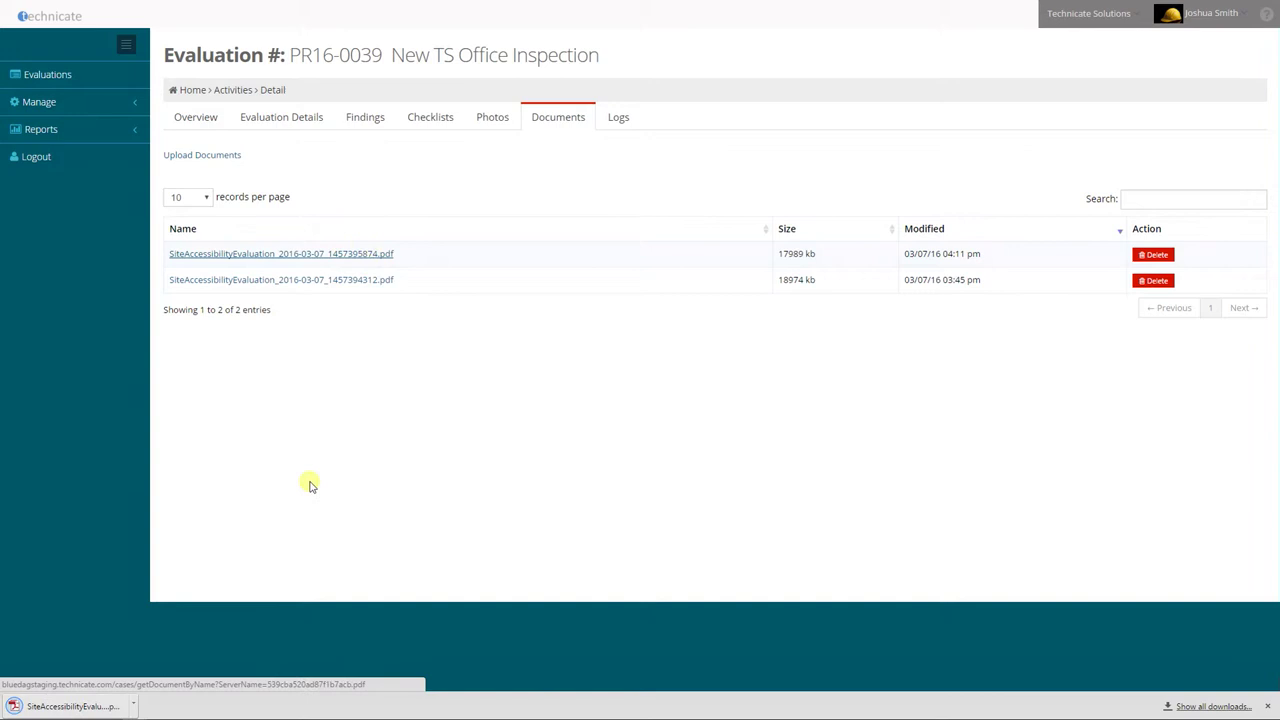
click(66, 706)
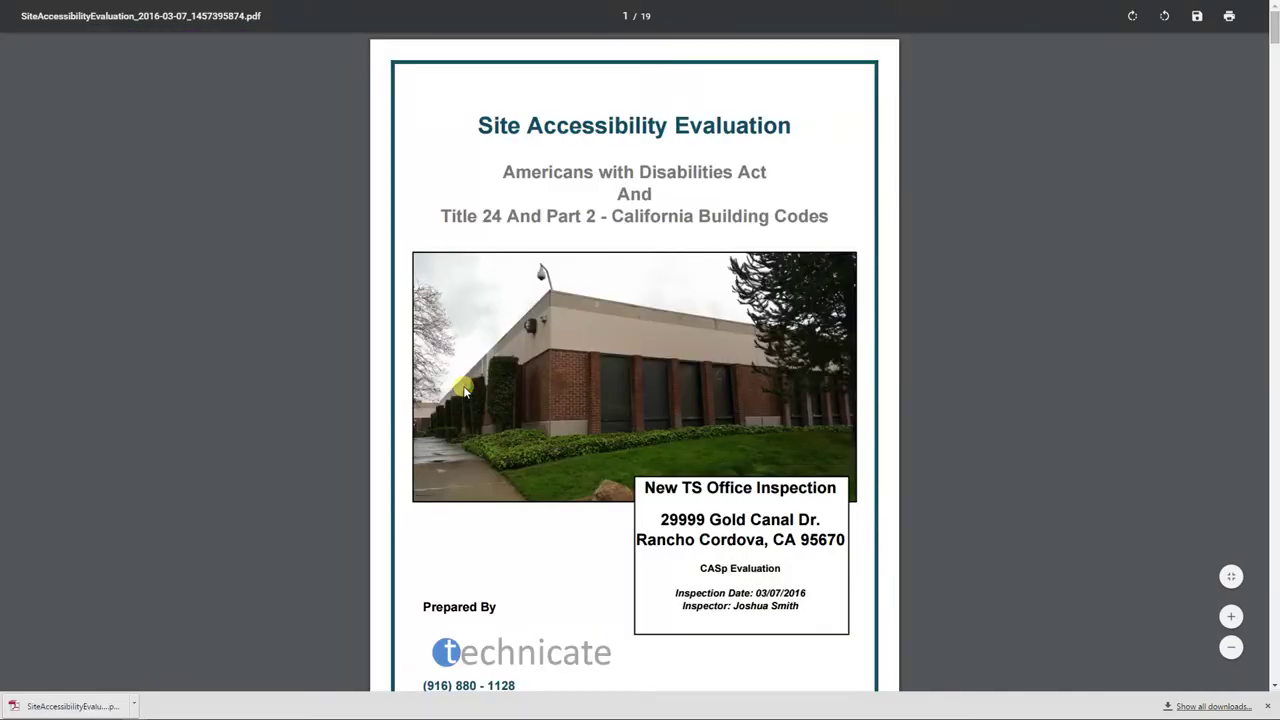
drag(505, 173, 829, 229)
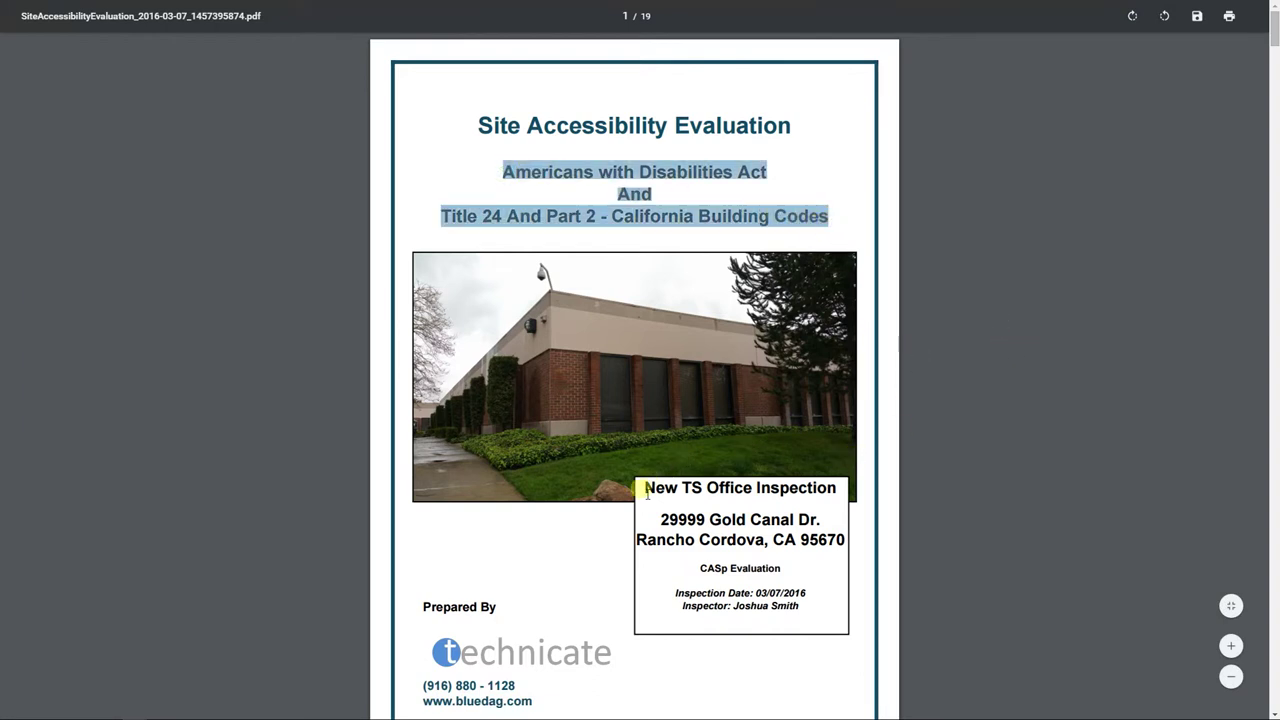
drag(645, 488, 837, 489)
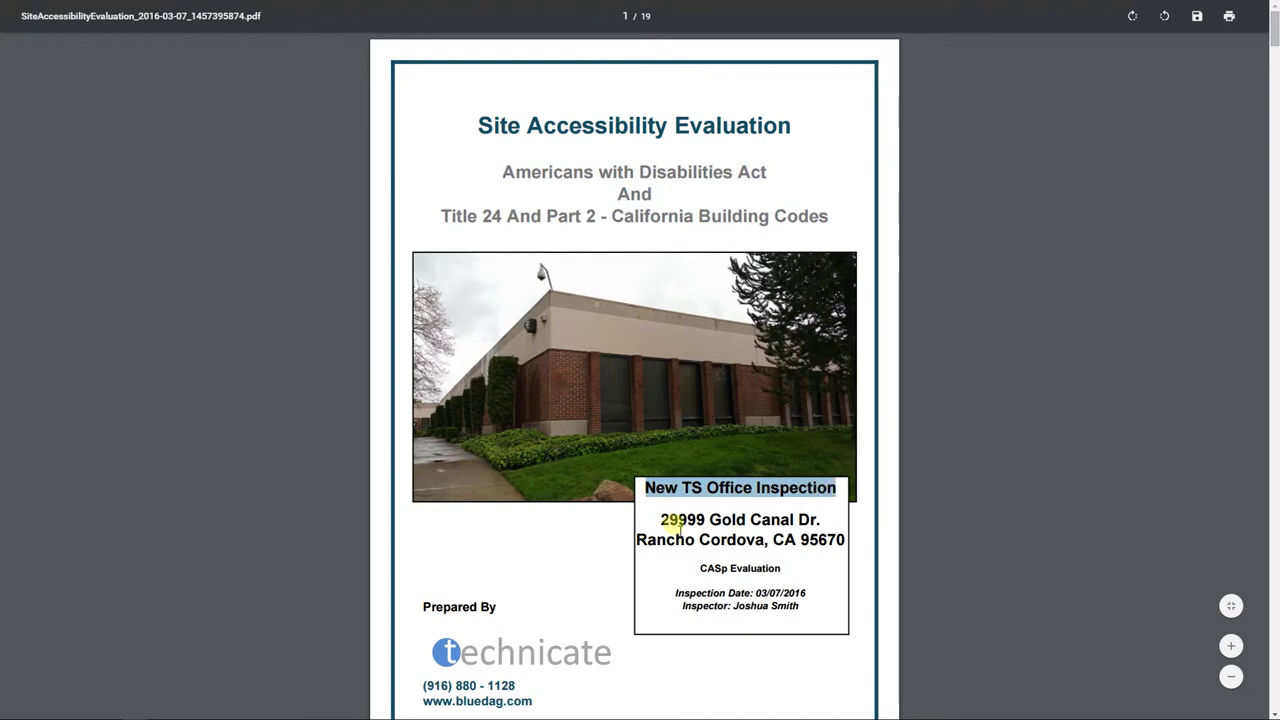
drag(662, 521, 848, 540)
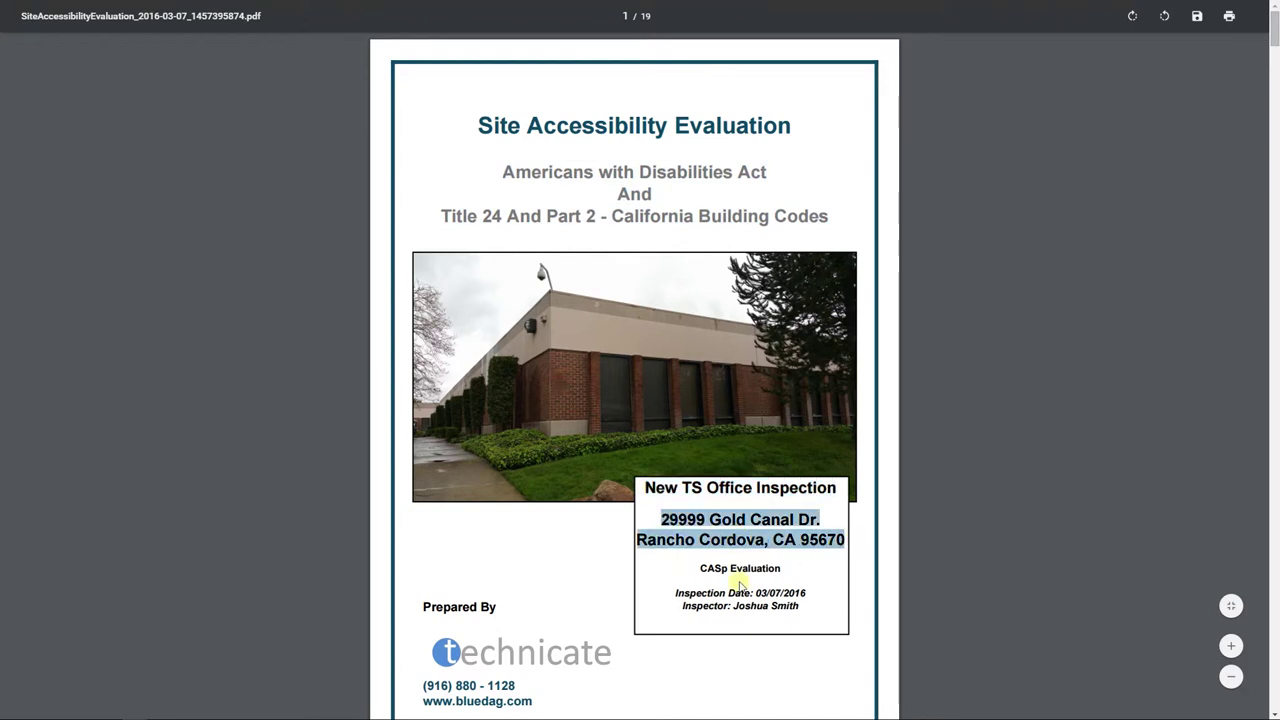
drag(702, 568, 788, 567)
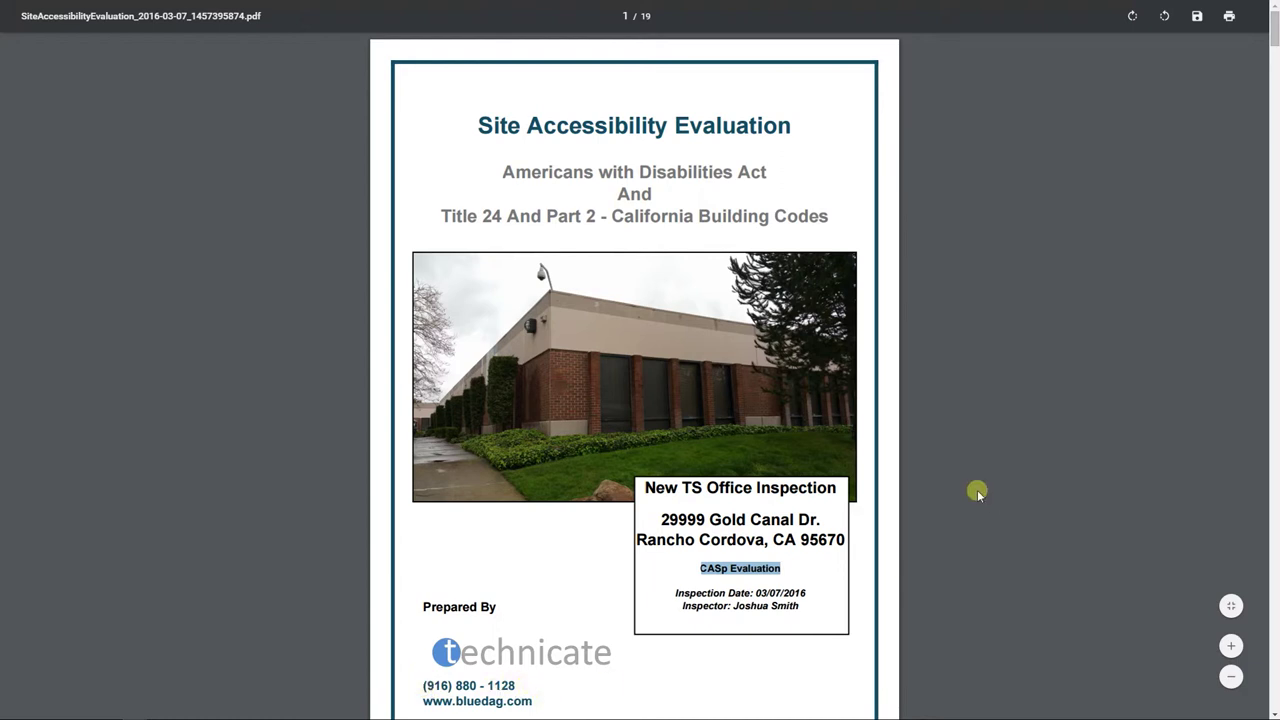
Review the cover letter in the PDF report through to the inspector's signature
scroll(977, 492, down, 6)
scroll(977, 492, down, 2)
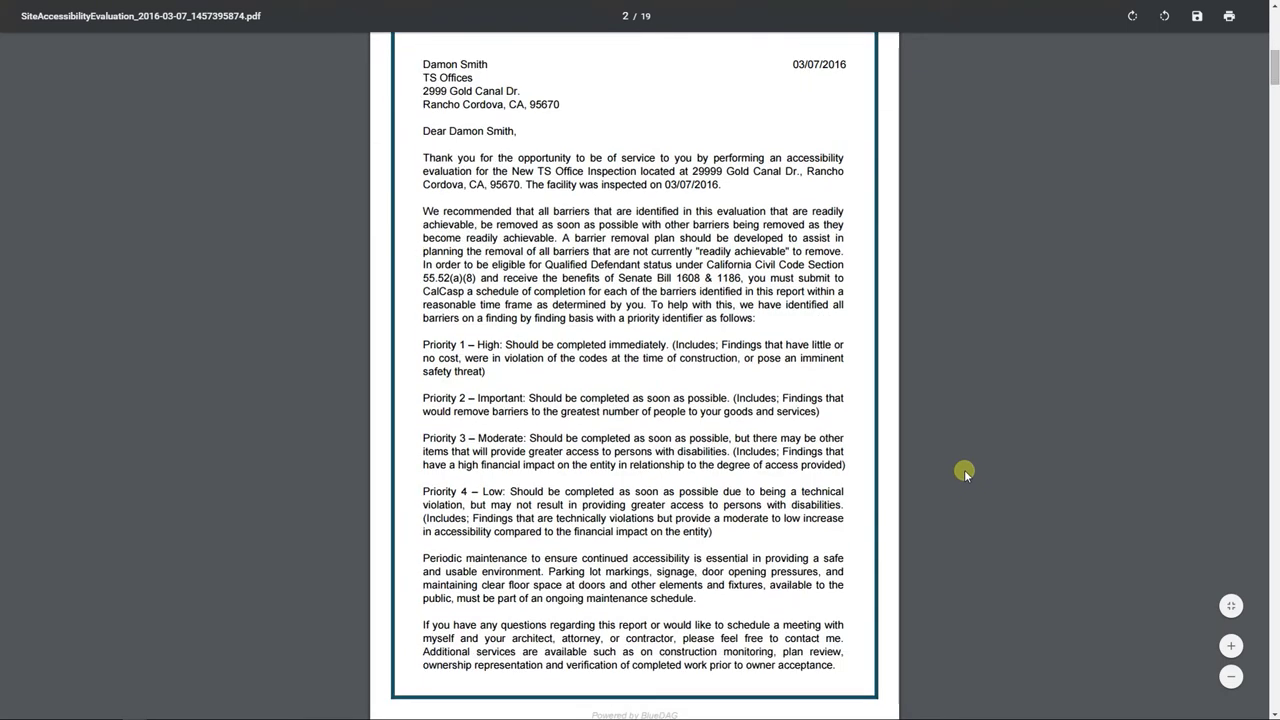
scroll(964, 472, down, 1)
scroll(964, 469, down, 3)
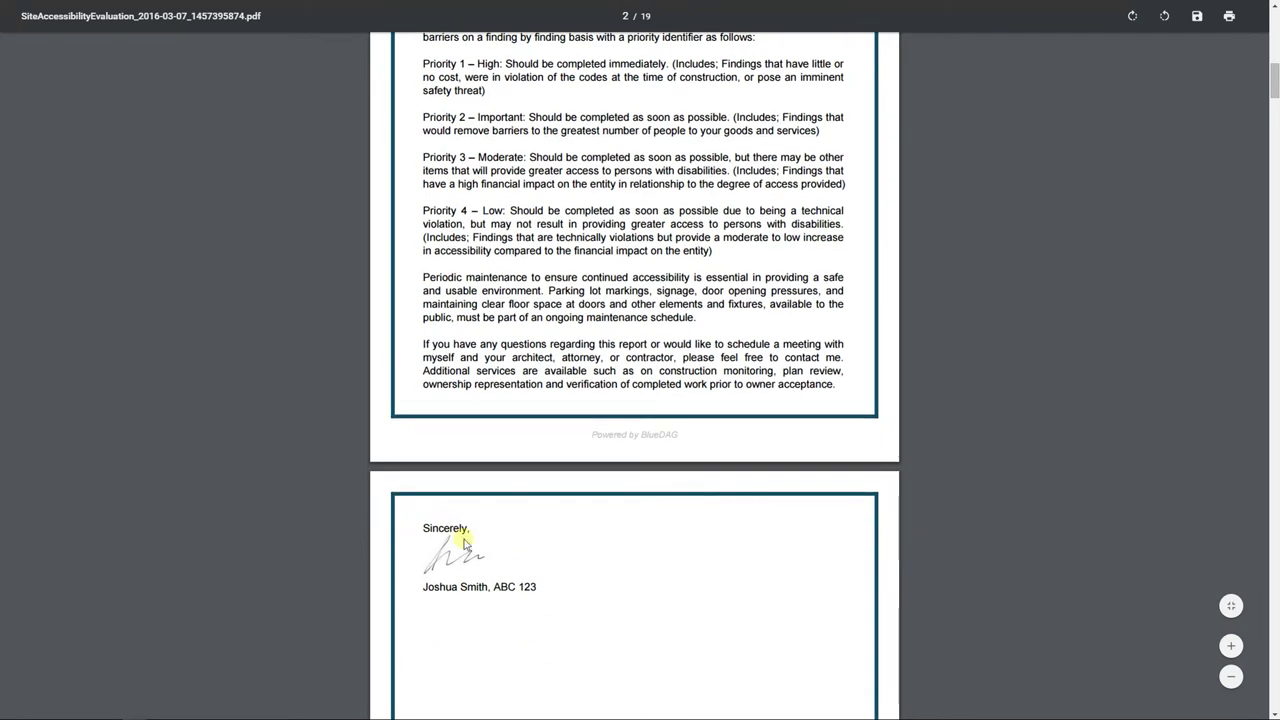